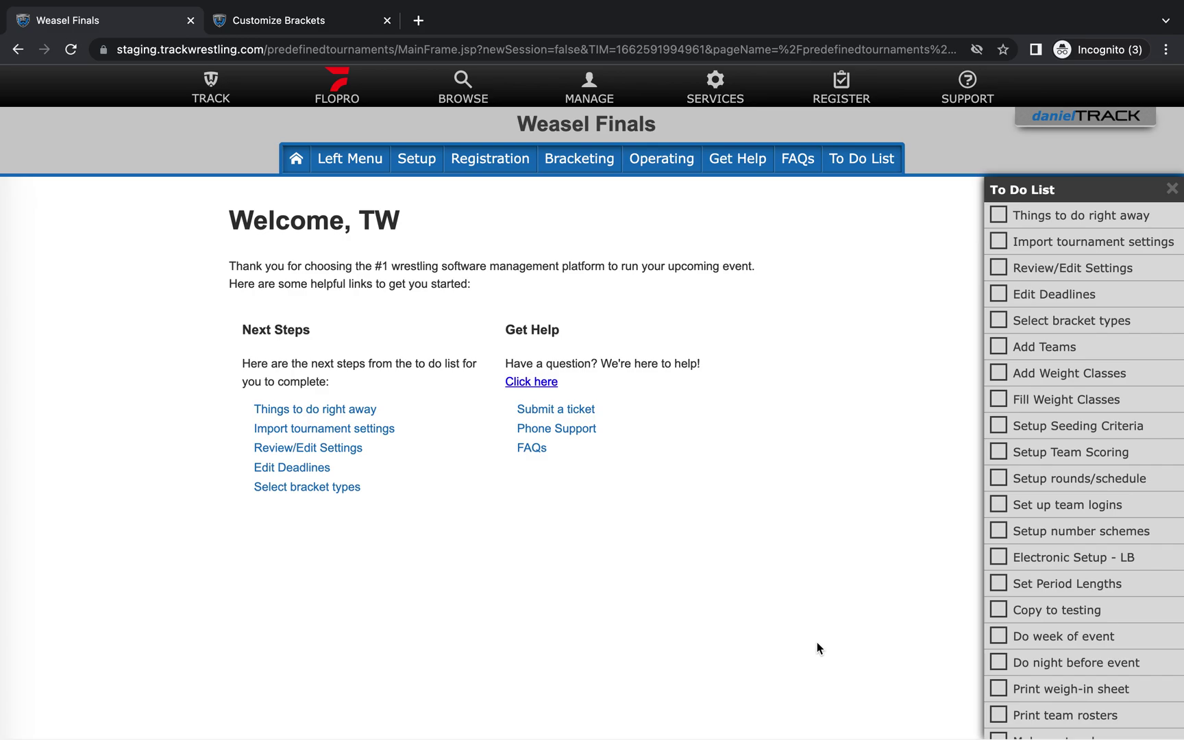
Go to the Weasel Finals Bracket Types page through the Left Menu.
{"action": "left_click", "coordinate": [344, 160]}
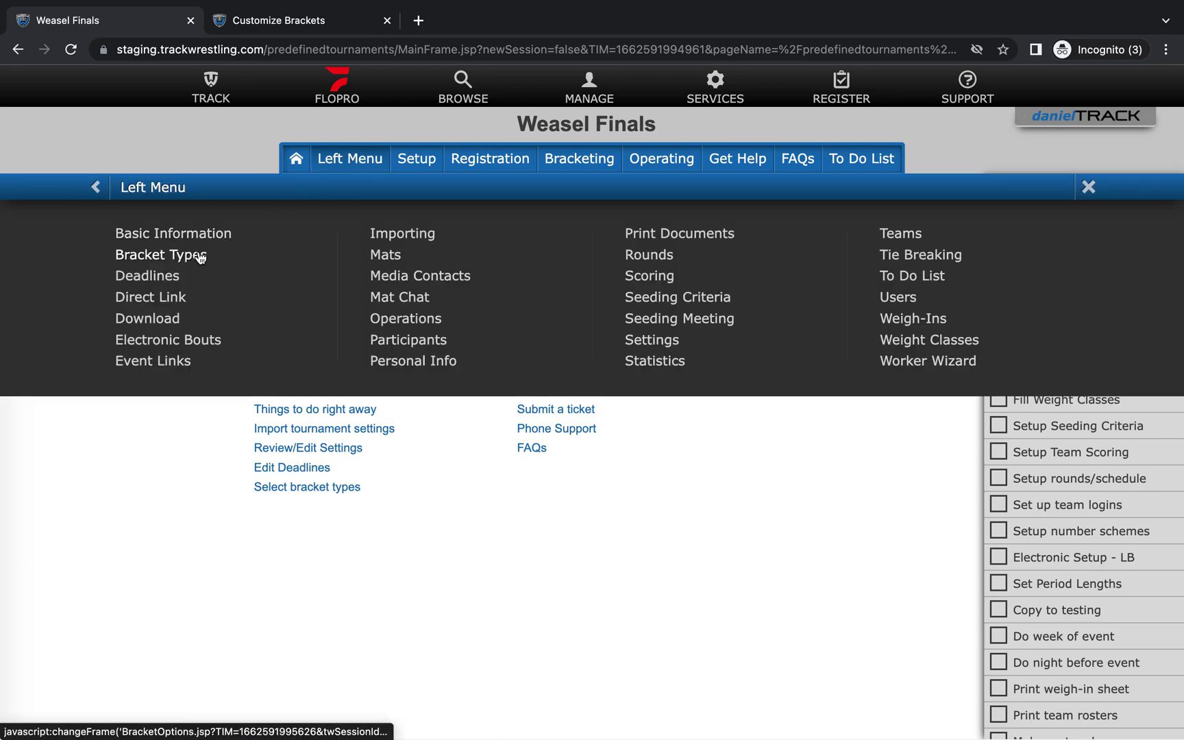
{"action": "left_click", "coordinate": [196, 254]}
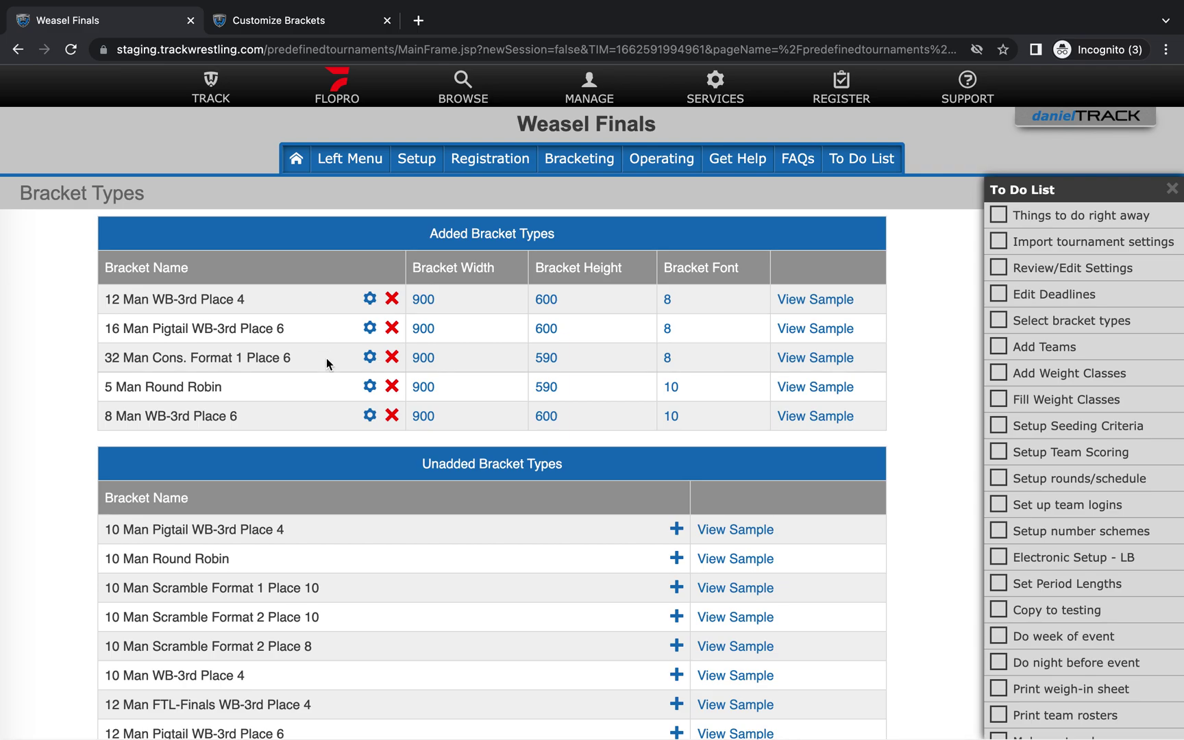
Open the template settings of the 8 Man WB-3rd Place 6 bracket.
{"action": "left_click", "coordinate": [370, 415]}
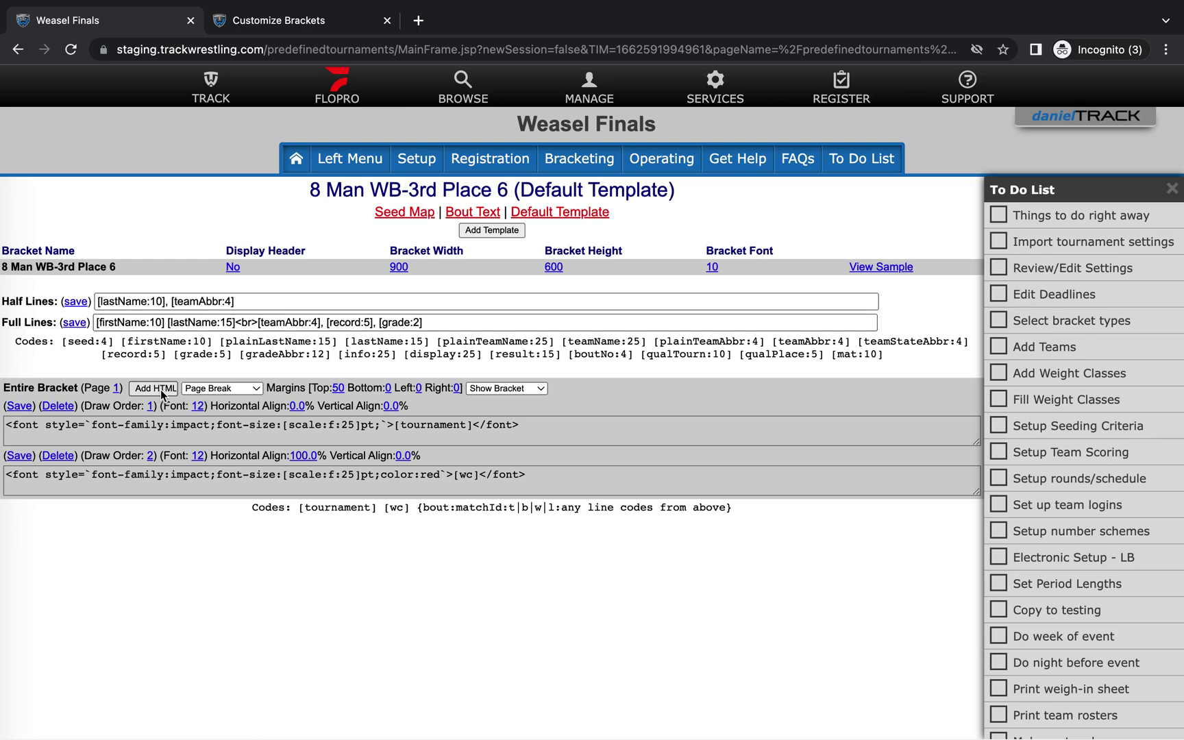
Generate the 8 Man WB-3rd Place 6 sample at default dimensions, then return to the template editor.
{"action": "left_click", "coordinate": [899, 272]}
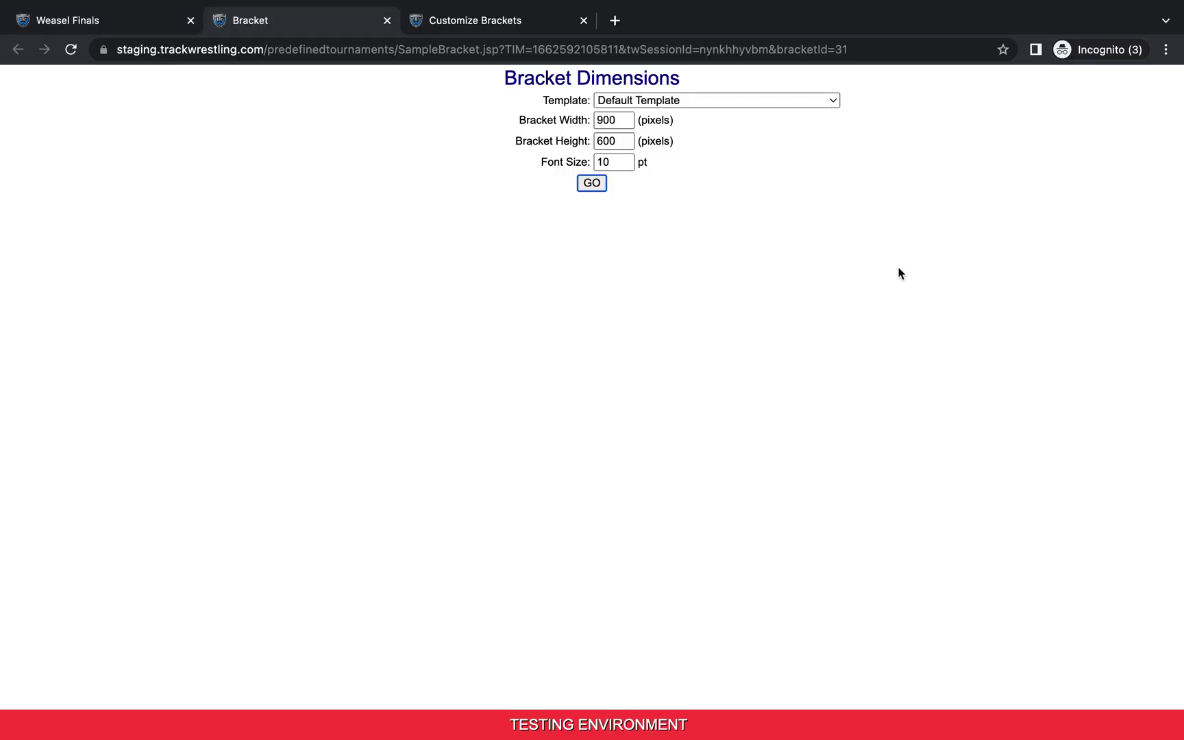
{"action": "left_click", "coordinate": [594, 183]}
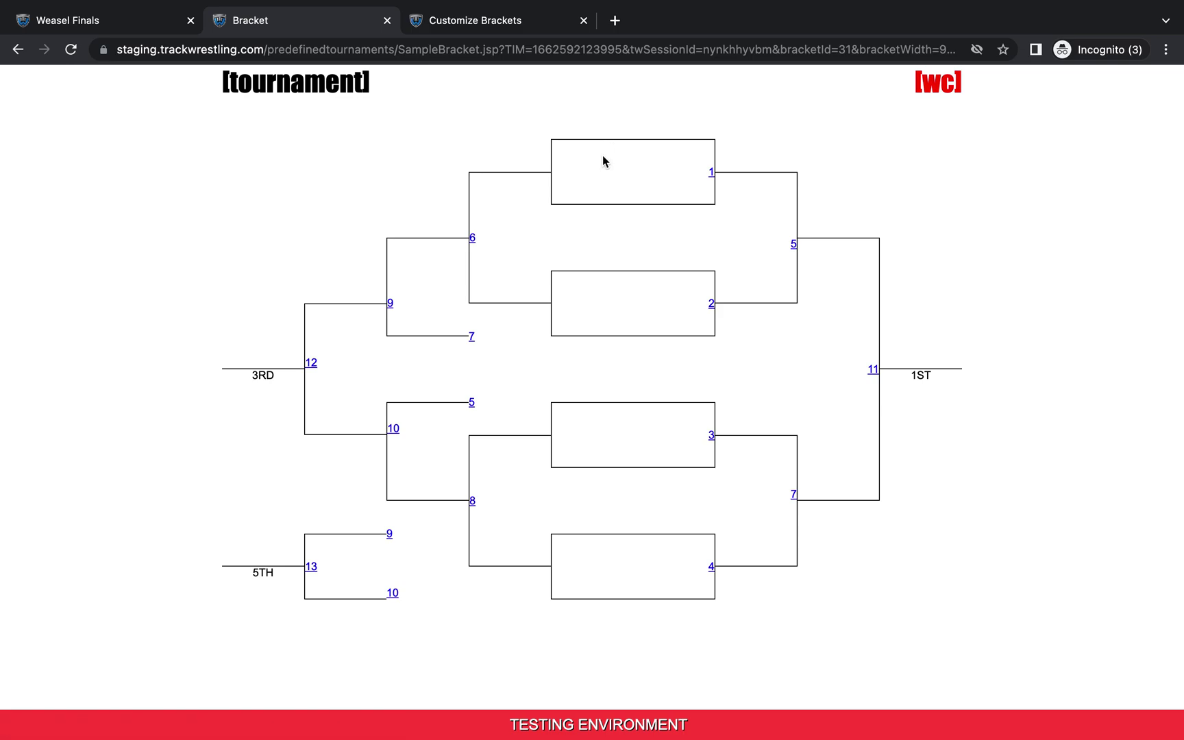
{"action": "left_click_drag", "start_coordinate": [603, 159], "coordinate": [633, 498]}
{"action": "left_click", "coordinate": [644, 173]}
{"action": "left_click", "coordinate": [124, 22]}
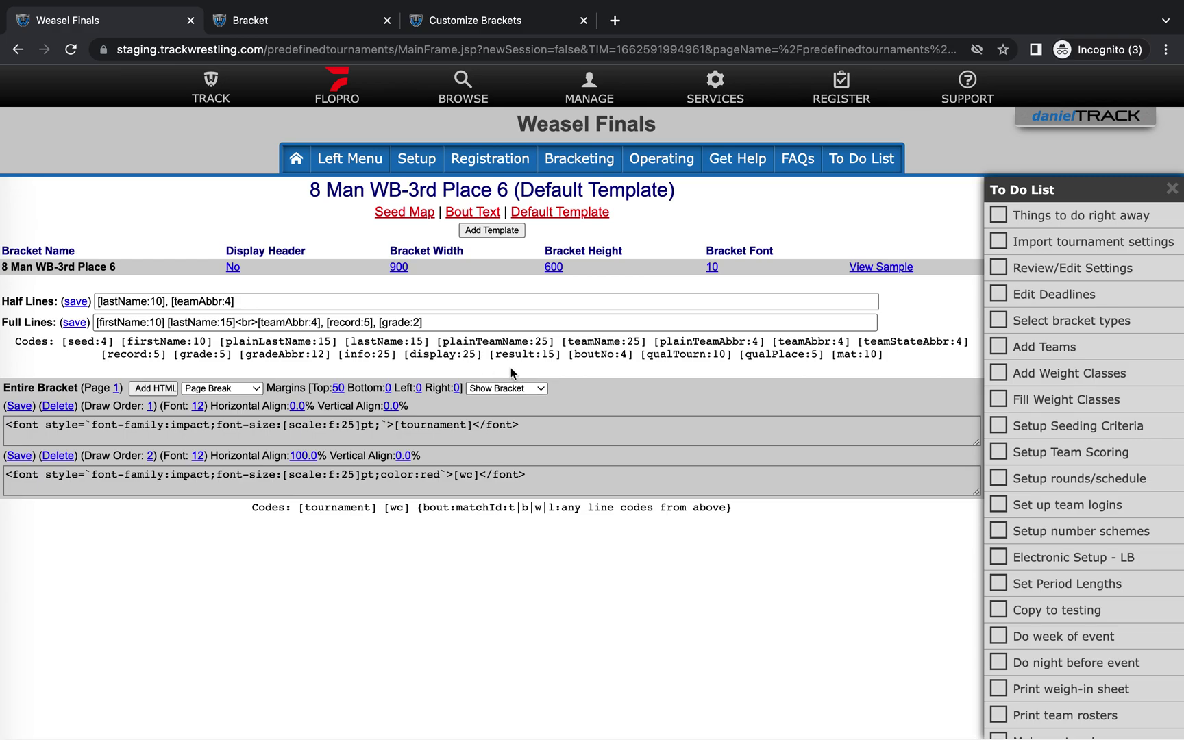
Insert [firstName:1] before [lastName:10] on the half lines and save.
{"action": "double_click", "coordinate": [541, 341]}
{"action": "left_click", "coordinate": [398, 354]}
{"action": "left_click_drag", "start_coordinate": [213, 341], "coordinate": [123, 343]}
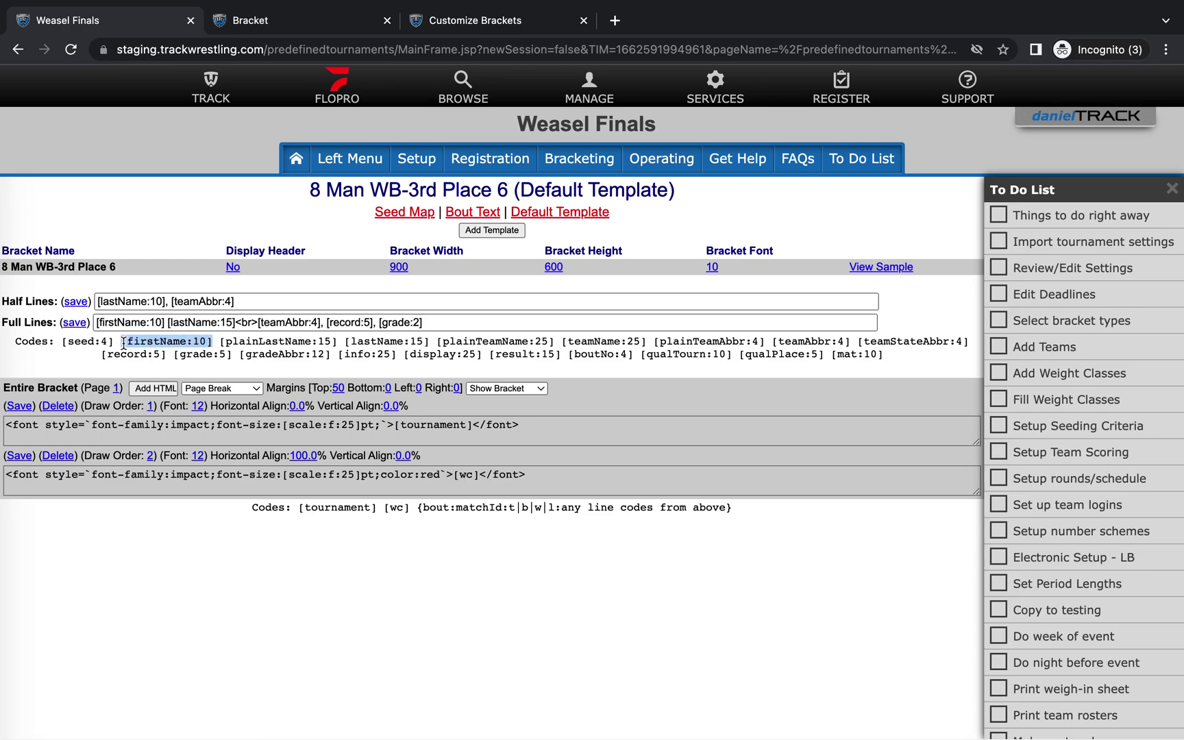
{"action": "right_click", "coordinate": [129, 342]}
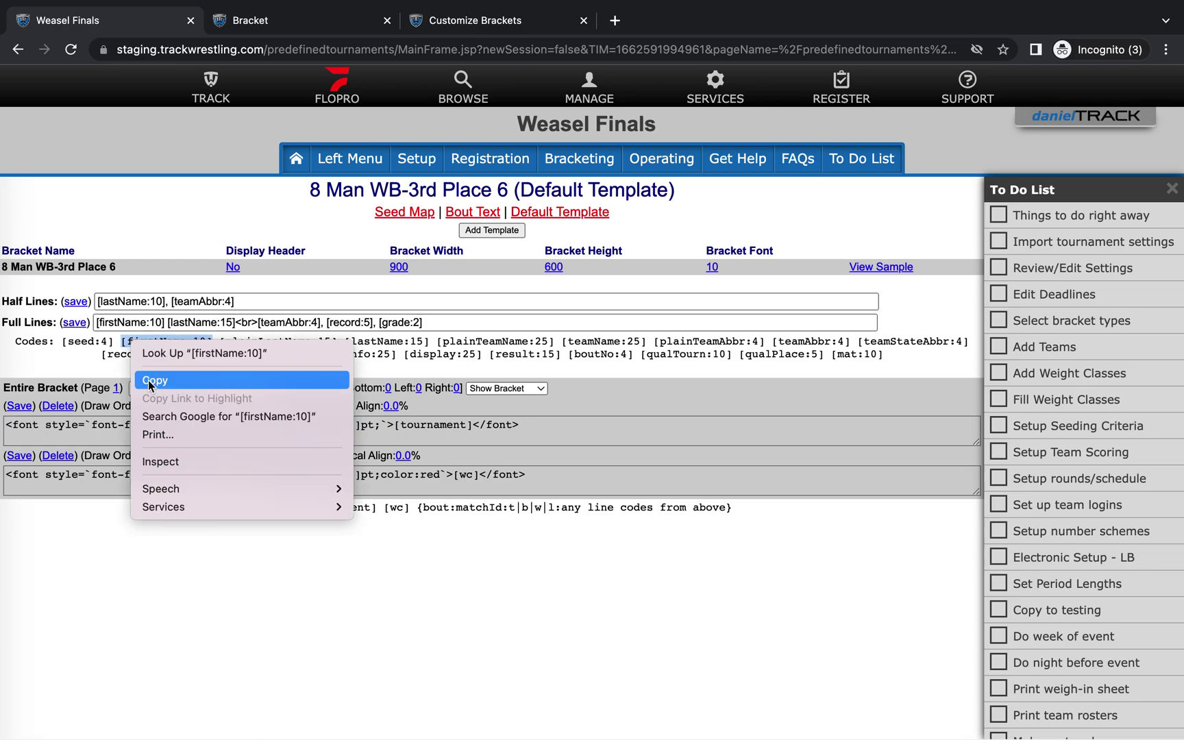
{"action": "left_click", "coordinate": [152, 379]}
{"action": "left_click", "coordinate": [100, 302]}
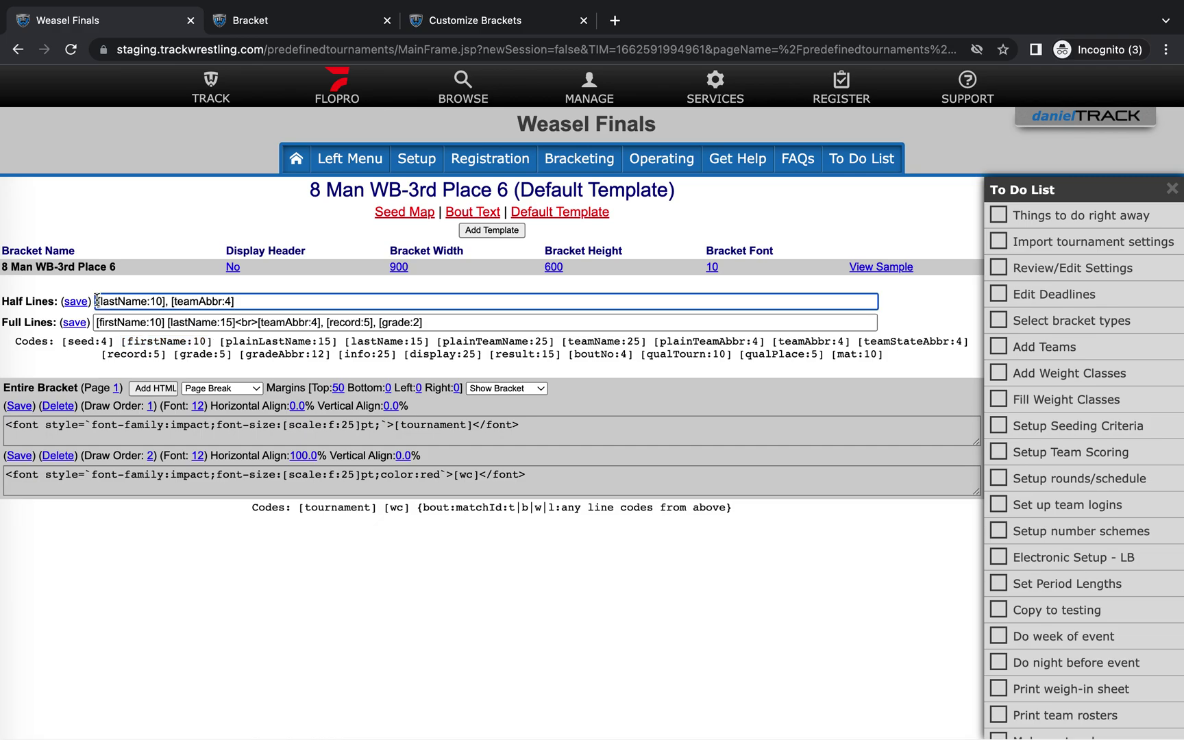
{"action": "key", "text": "super+v"}
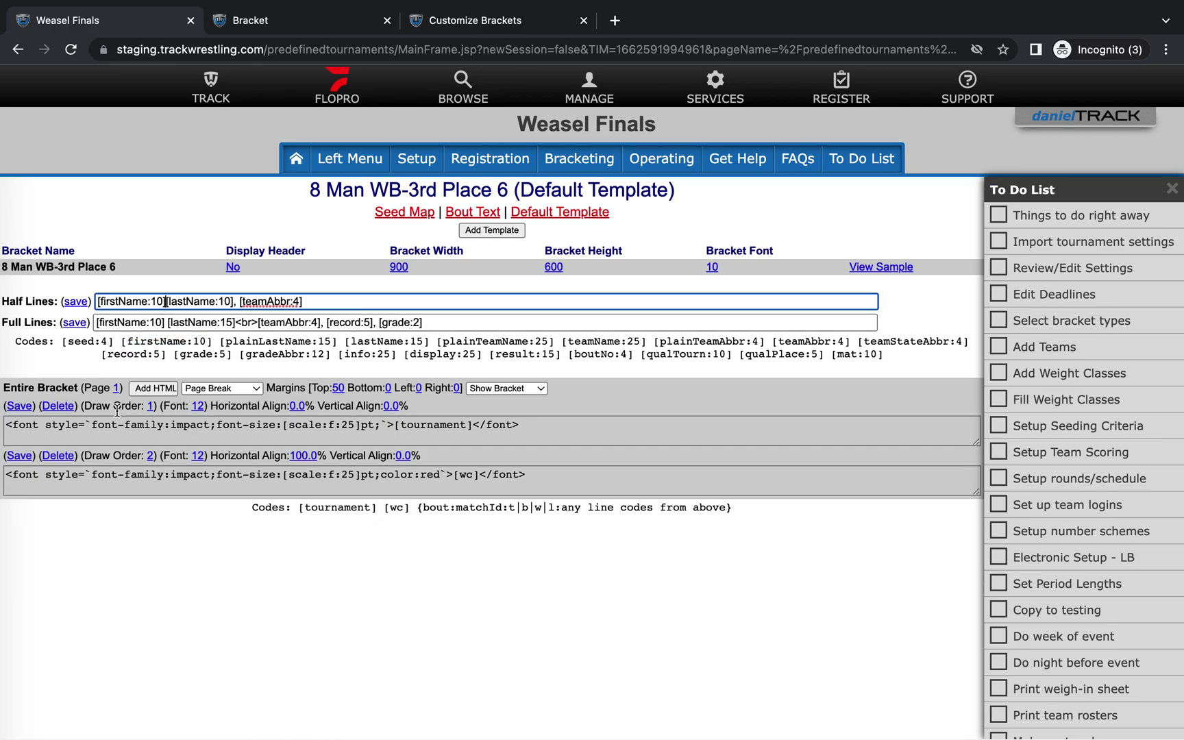
{"action": "left_click", "coordinate": [161, 301]}
{"action": "key", "text": "BackSpace"}
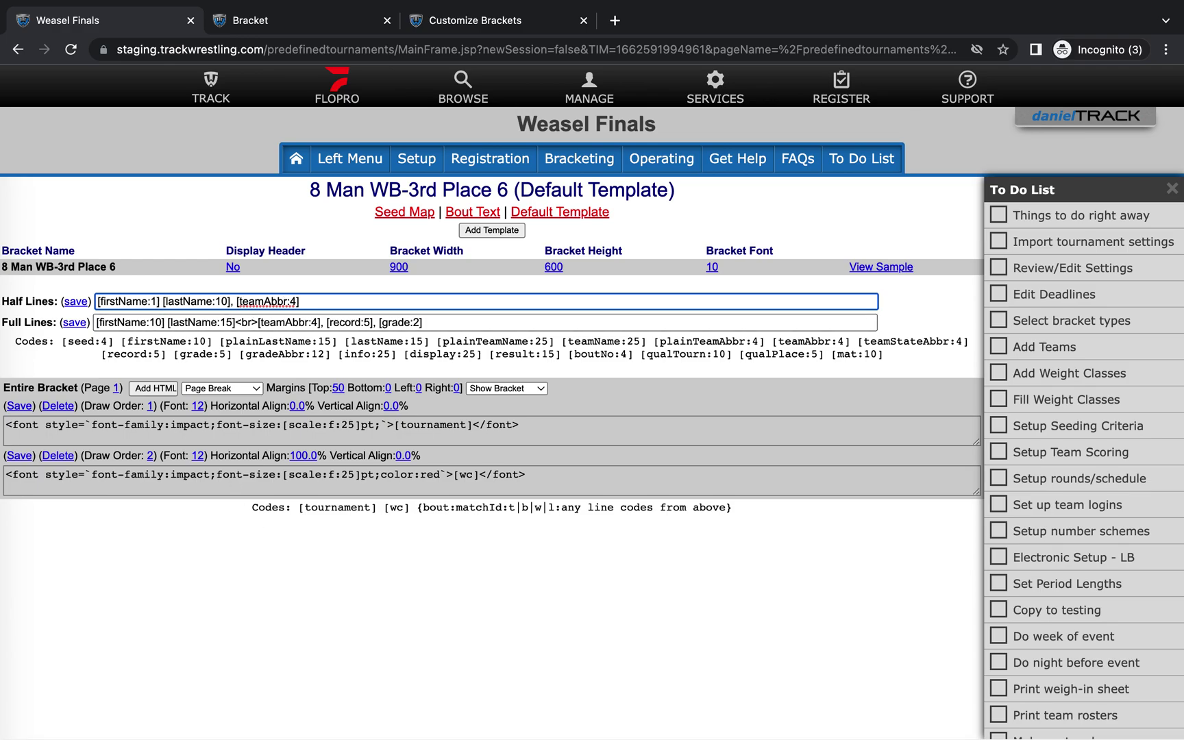
{"action": "left_click", "coordinate": [77, 302]}
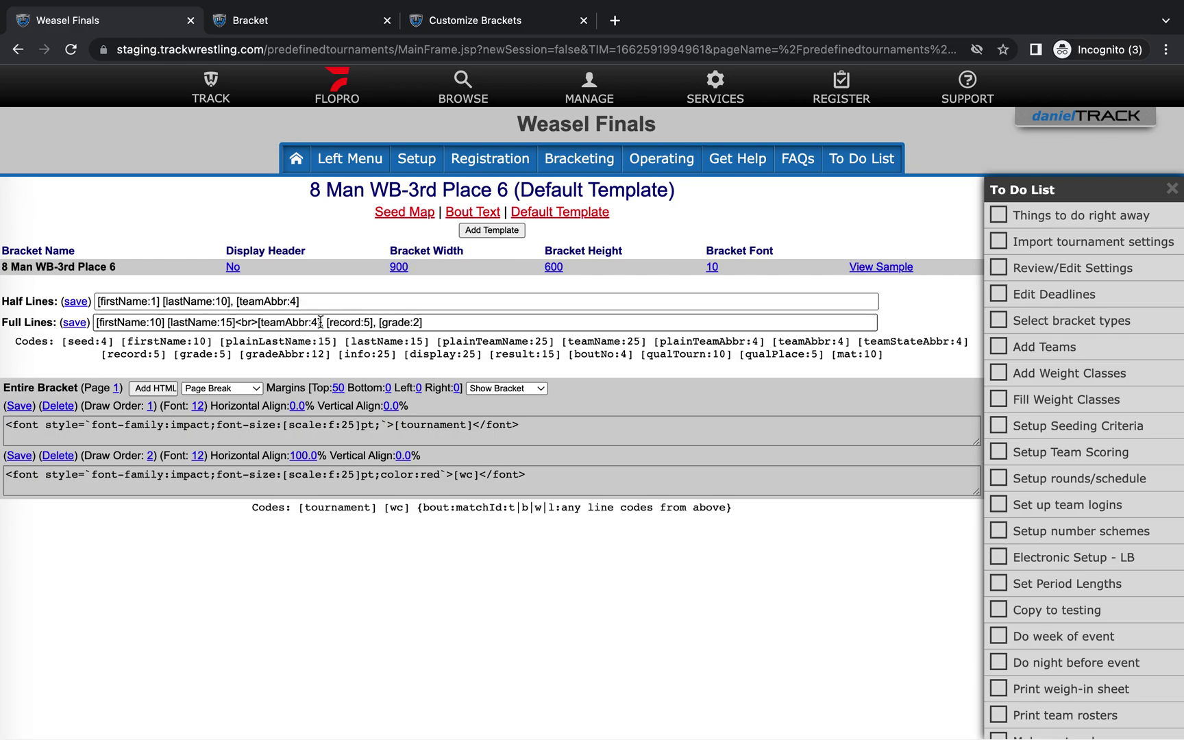
Replace [teamAbbr:4] with [teamName:25] after the <br> in the full lines and save.
{"action": "left_click_drag", "start_coordinate": [320, 322], "coordinate": [257, 320]}
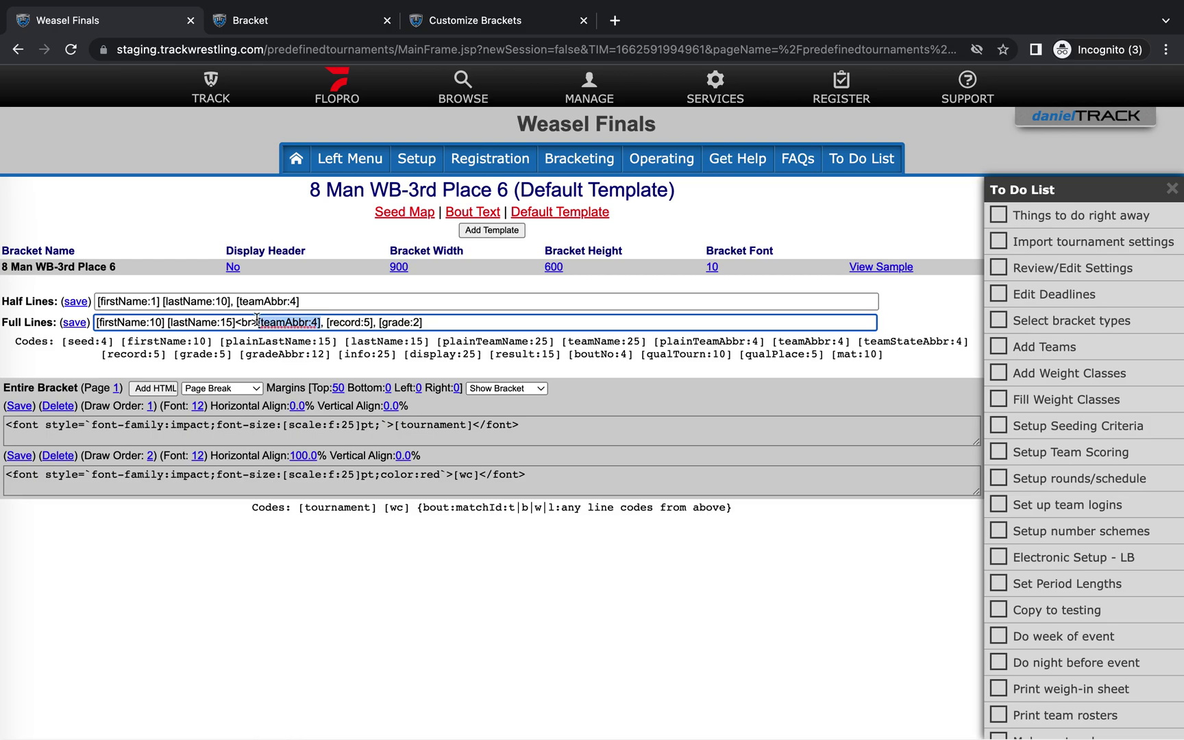
{"action": "key", "text": "BackSpace"}
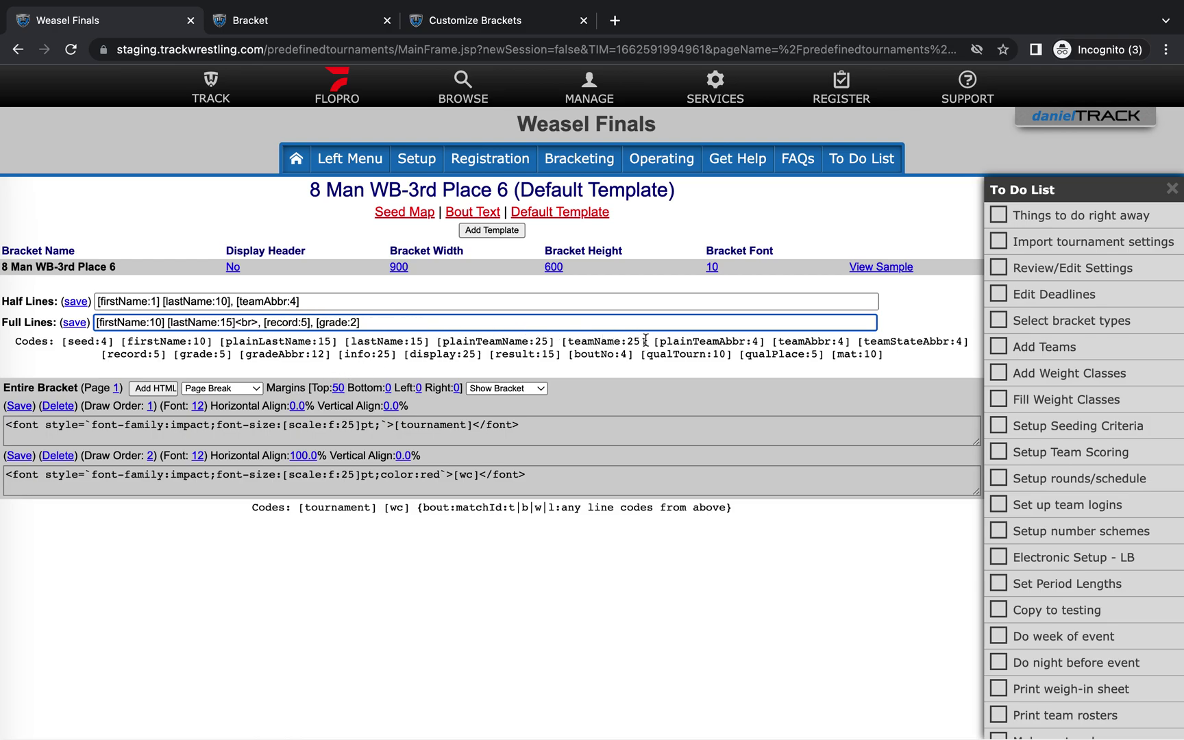
{"action": "left_click_drag", "start_coordinate": [645, 341], "coordinate": [559, 340]}
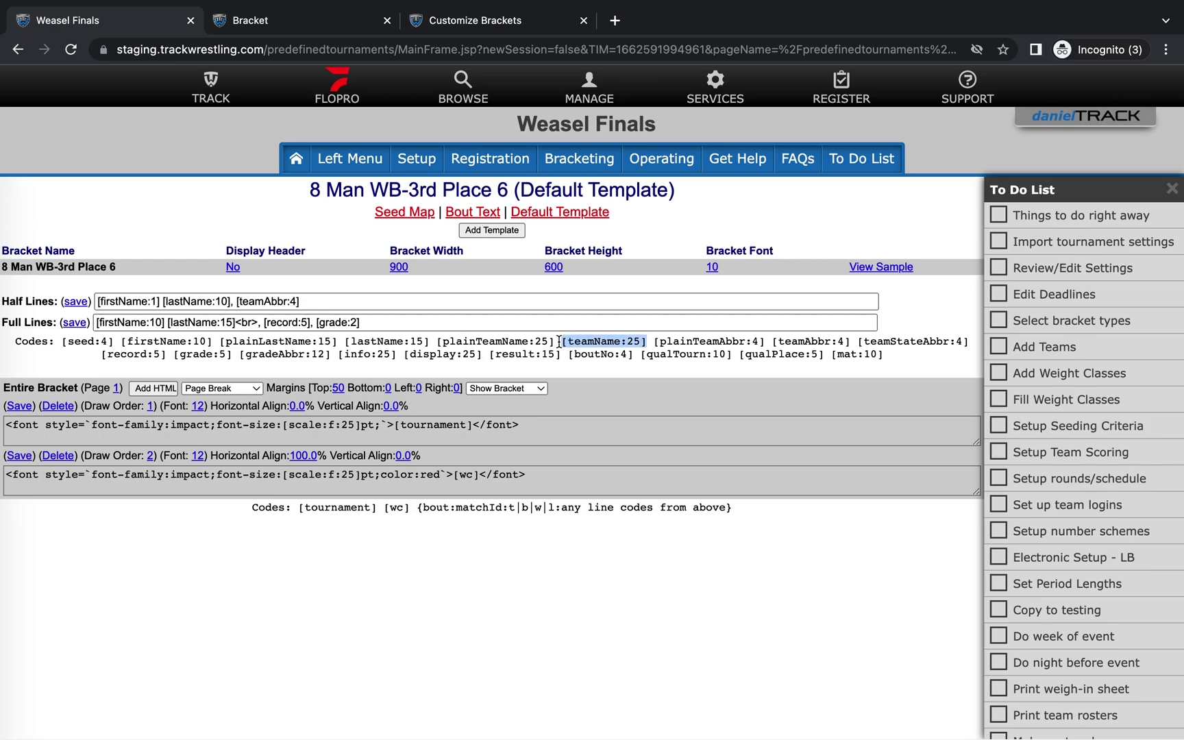
{"action": "right_click", "coordinate": [569, 341]}
{"action": "left_click", "coordinate": [588, 378]}
{"action": "left_click", "coordinate": [261, 322]}
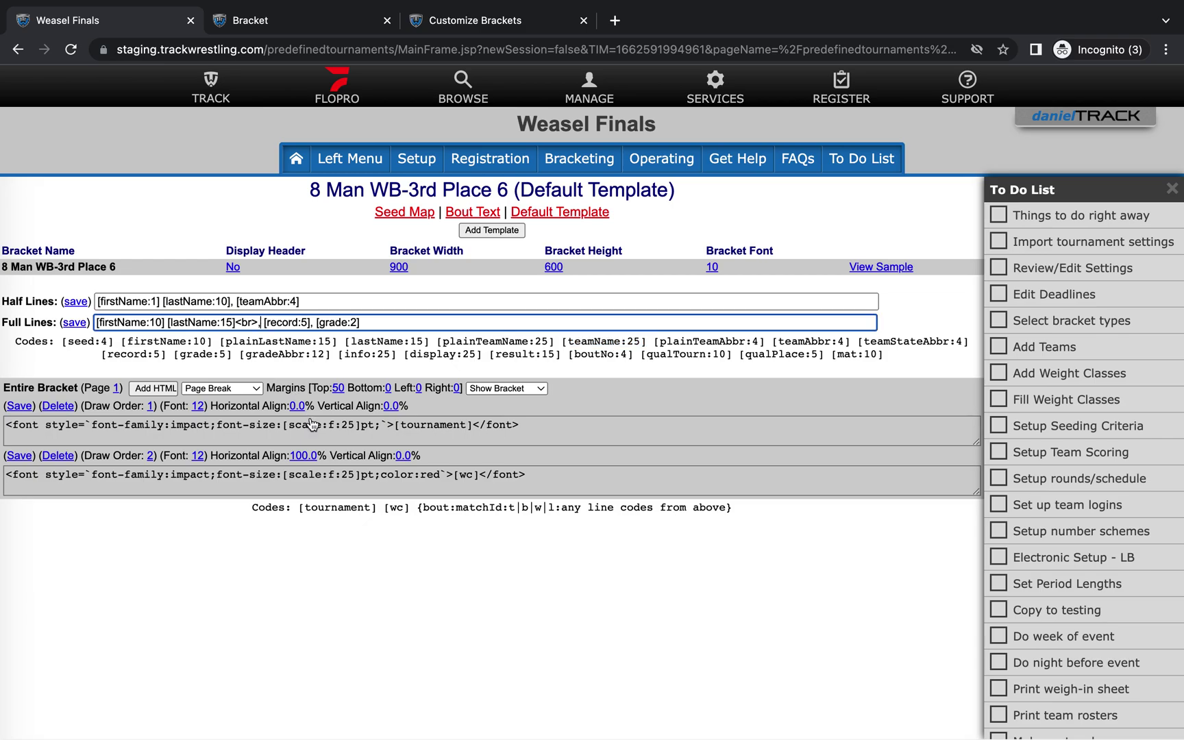
{"action": "key", "text": "super+v"}
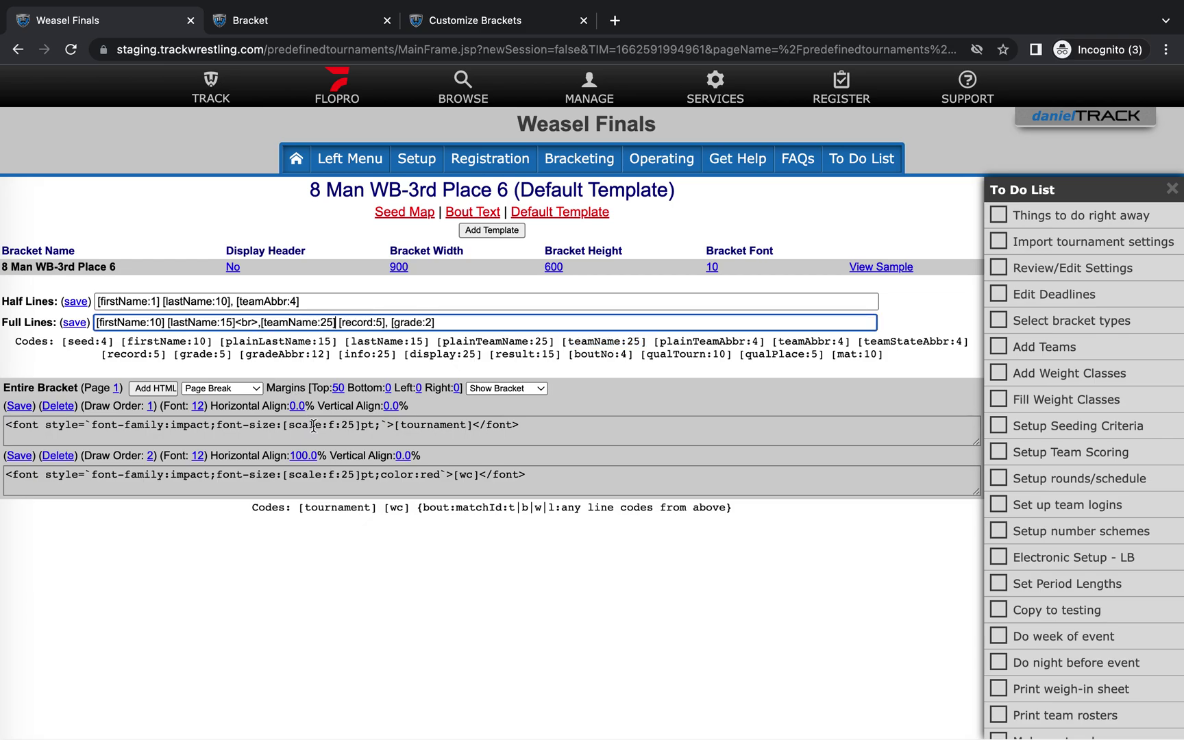
{"action": "left_click", "coordinate": [75, 322]}
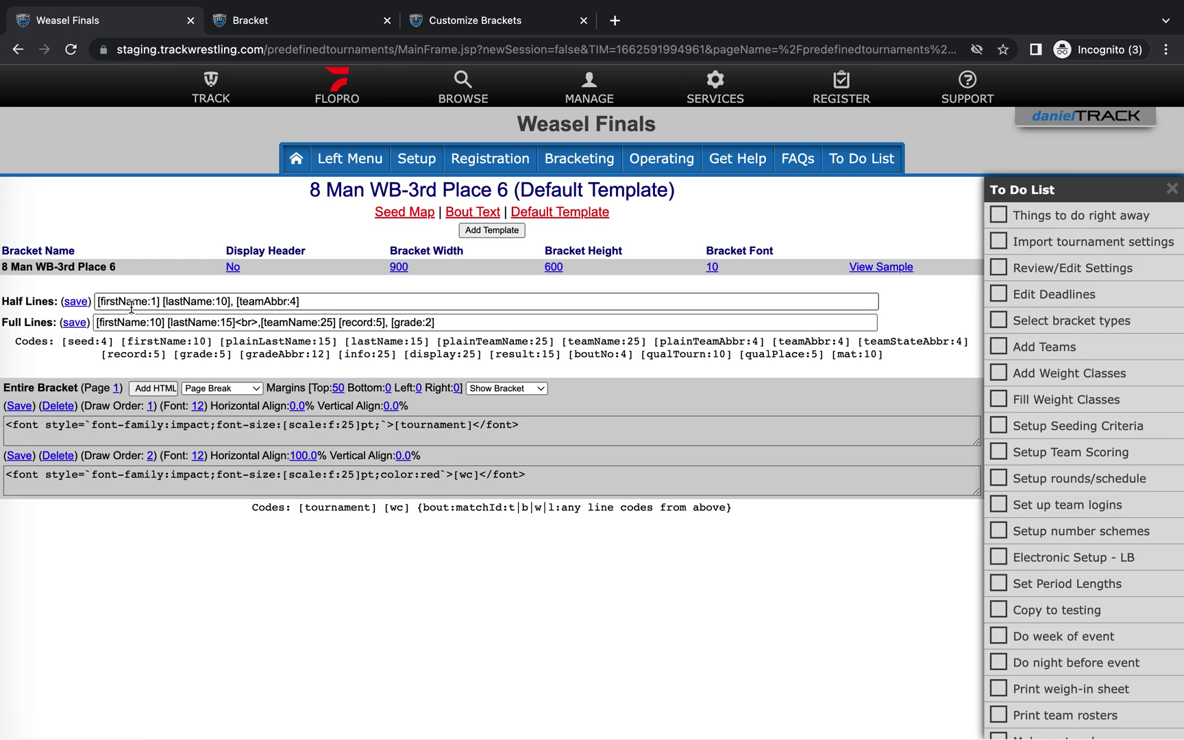
Start a new Add HTML element in the Entire Bracket section.
{"action": "left_click", "coordinate": [505, 322]}
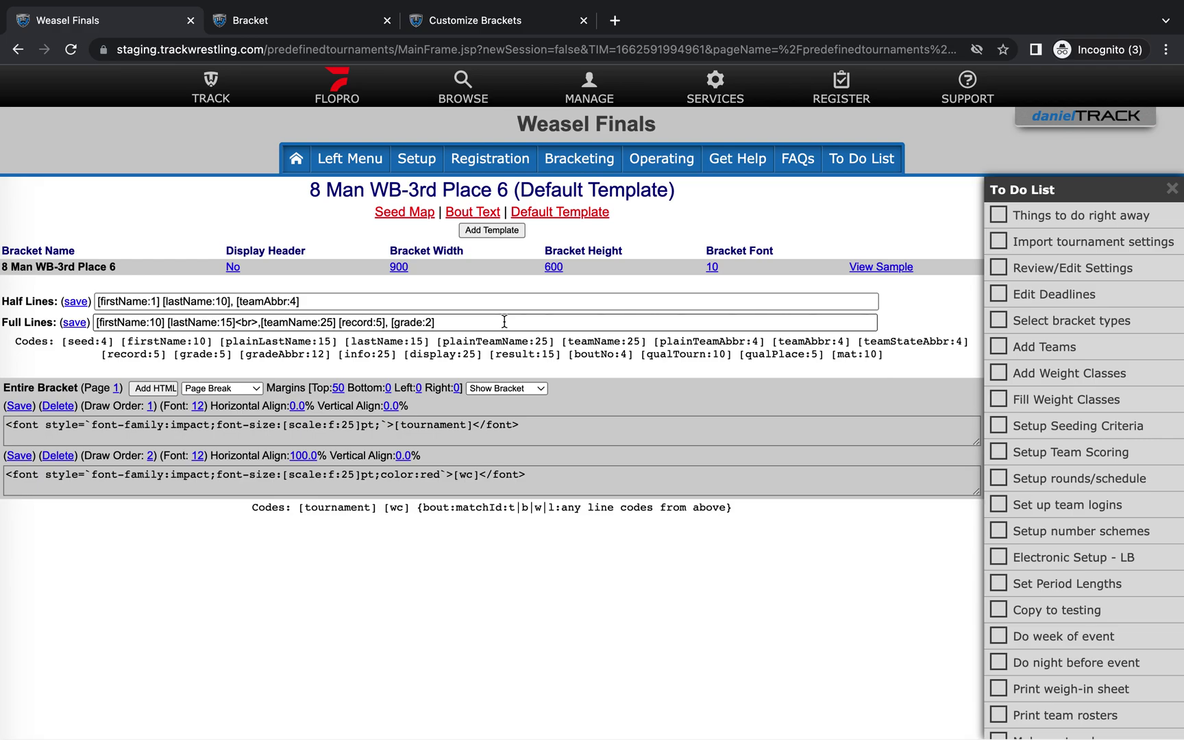
{"action": "left_click", "coordinate": [148, 388]}
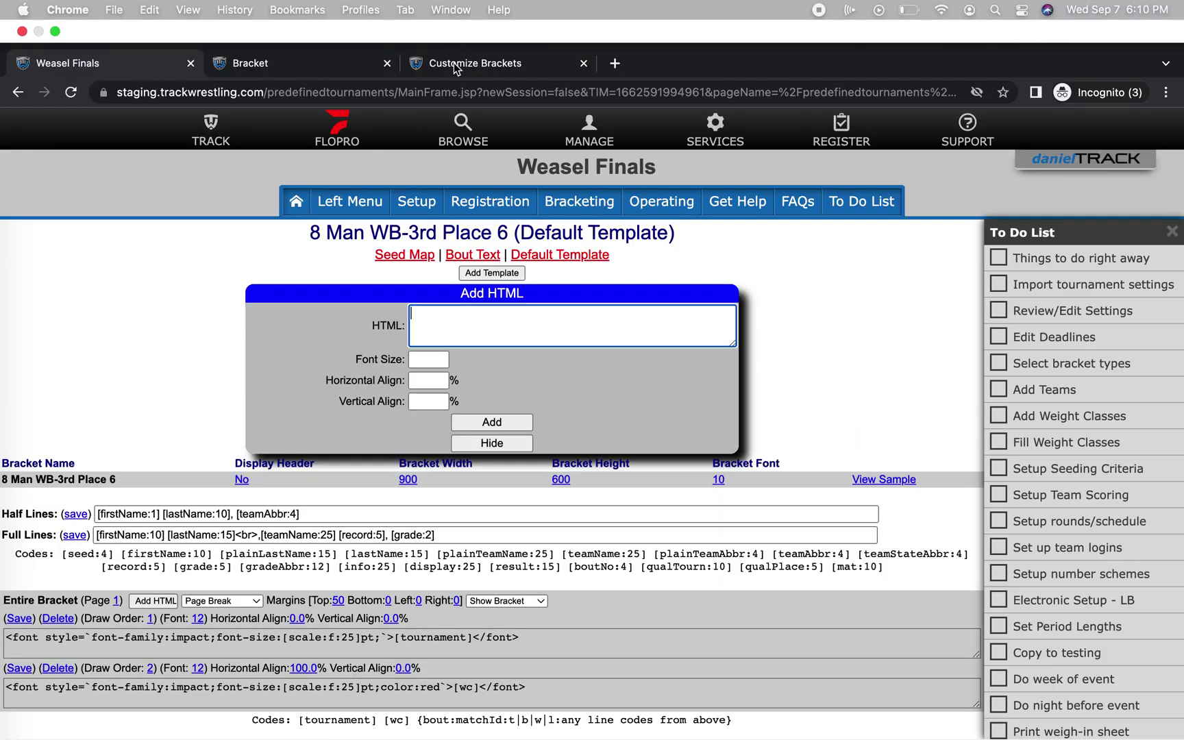
Copy the logo img snippet from the Customize Brackets help article.
{"action": "left_click", "coordinate": [453, 63]}
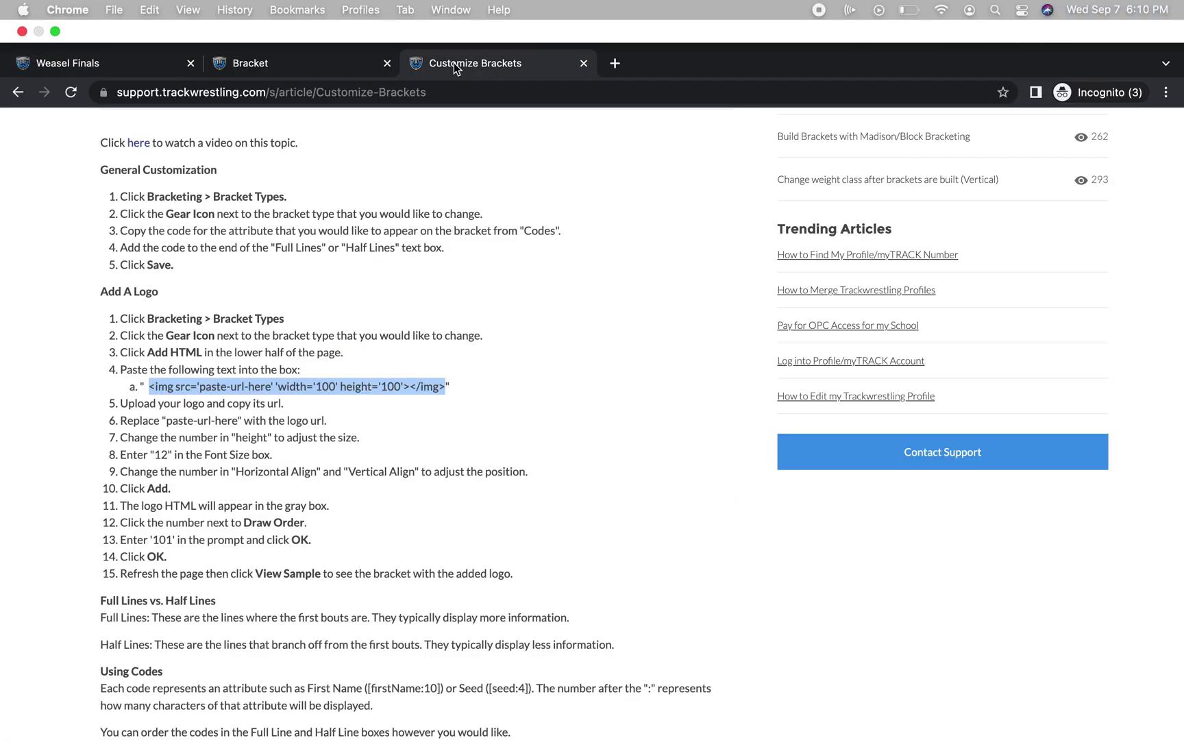
{"action": "scroll", "coordinate": [449, 367], "scroll_direction": "up", "scroll_amount": 5}
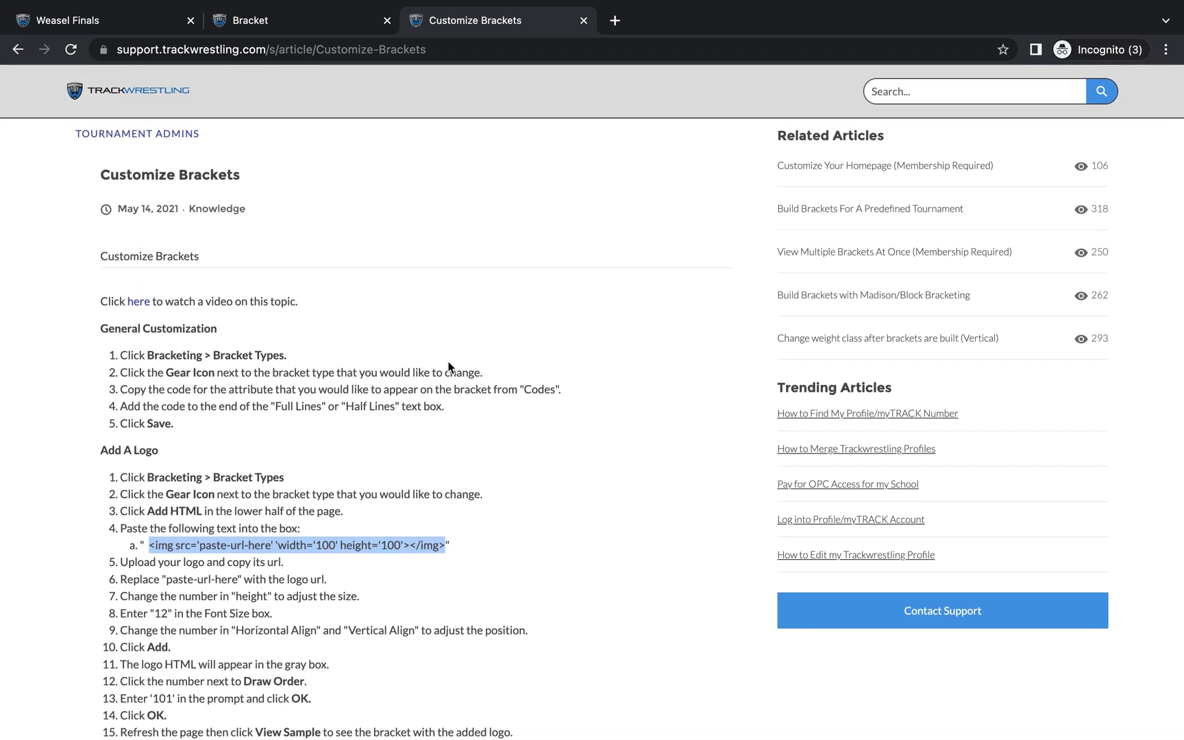
{"action": "scroll", "coordinate": [449, 366], "scroll_direction": "down", "scroll_amount": 4}
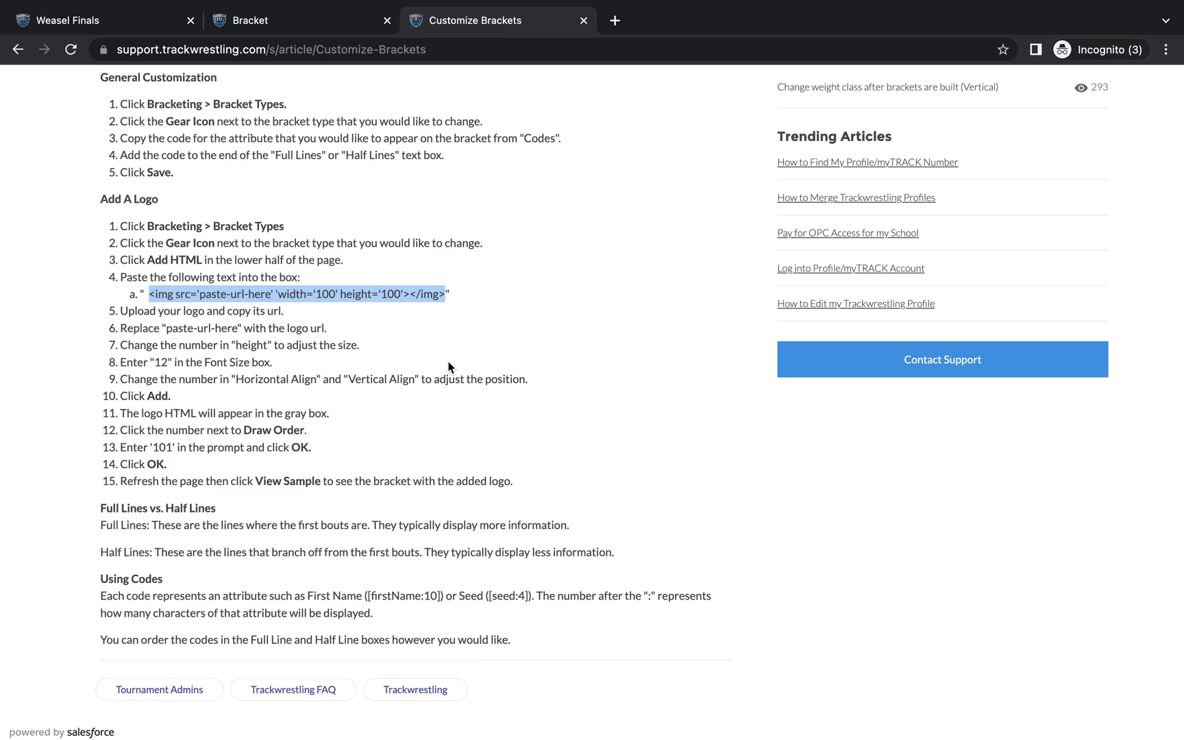
{"action": "right_click", "coordinate": [367, 291]}
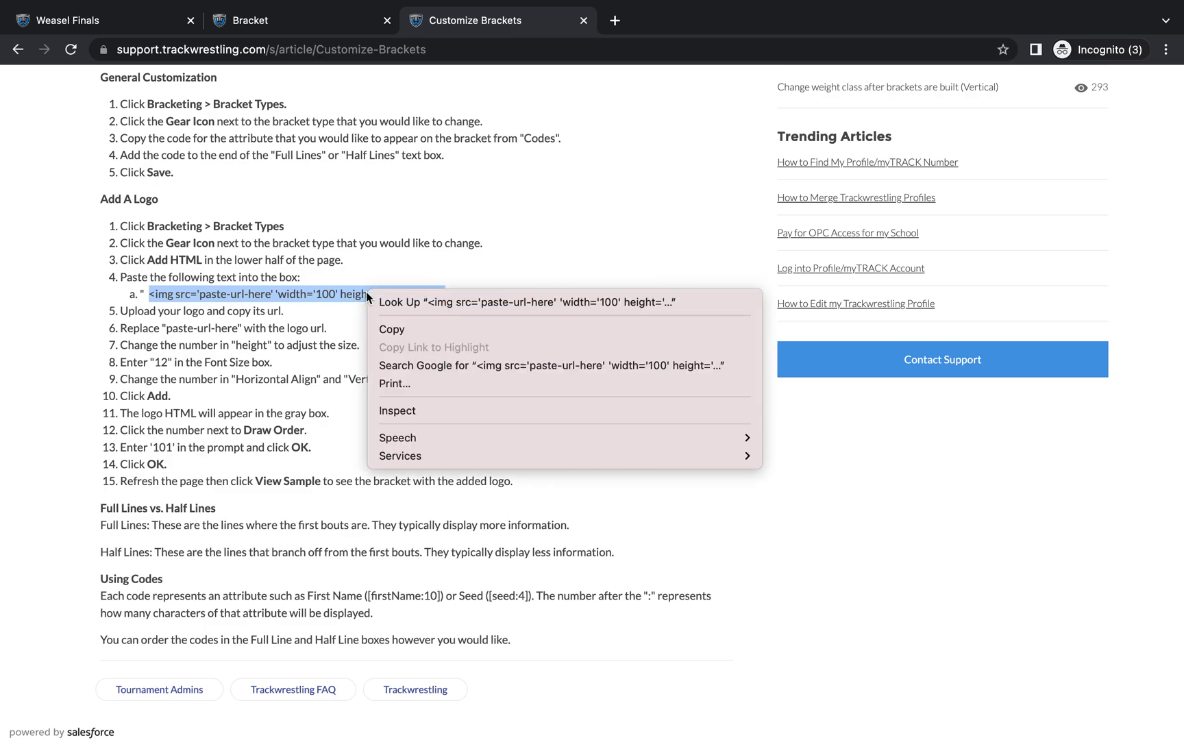
{"action": "left_click", "coordinate": [399, 330]}
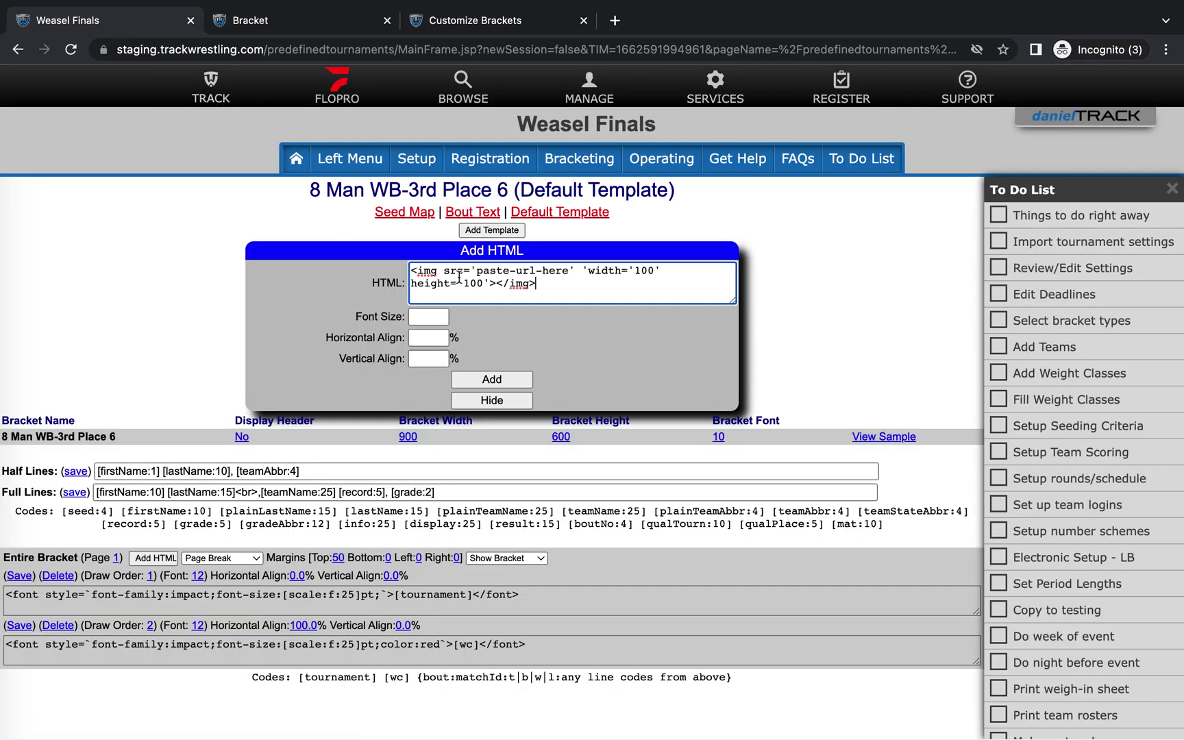
Add the logo HTML block with font size 12, horizontal align 0 and vertical align 50, then open event Setup.
{"action": "left_click", "coordinate": [425, 318]}
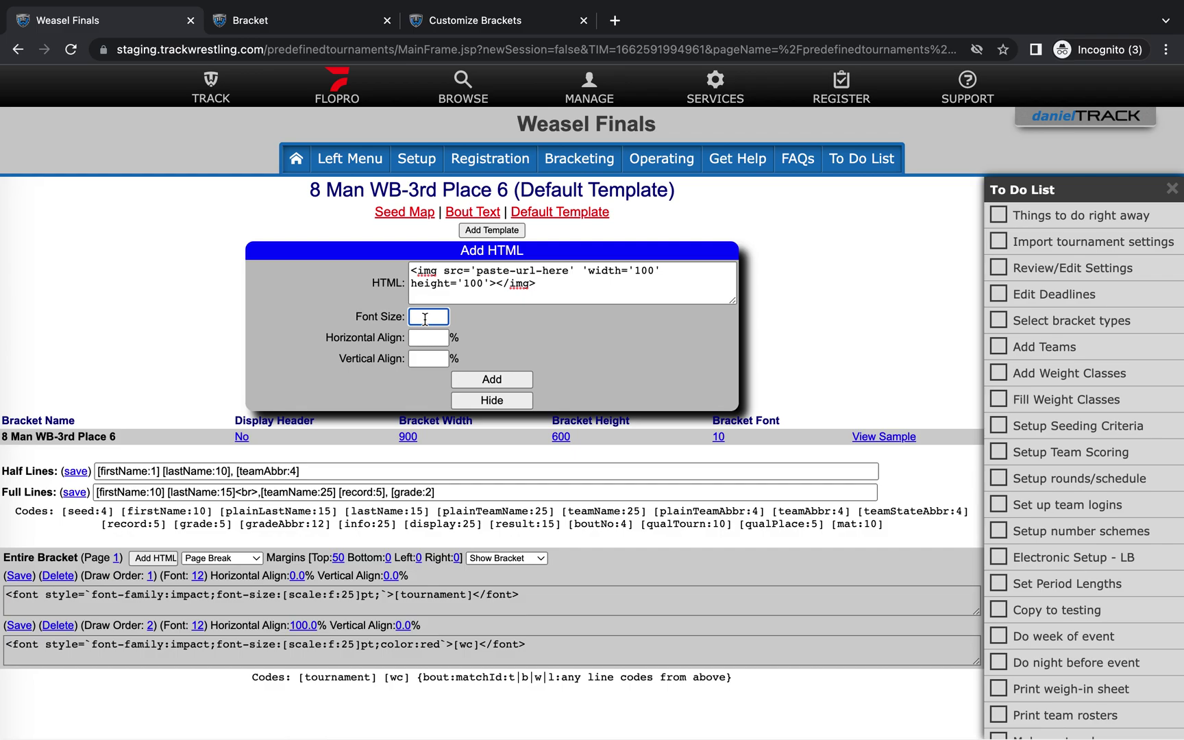
{"action": "type", "text": "12"}
{"action": "left_click", "coordinate": [430, 338]}
{"action": "mouse_move", "coordinate": [579, 7]}
{"action": "type", "text": "0"}
{"action": "left_click", "coordinate": [424, 357]}
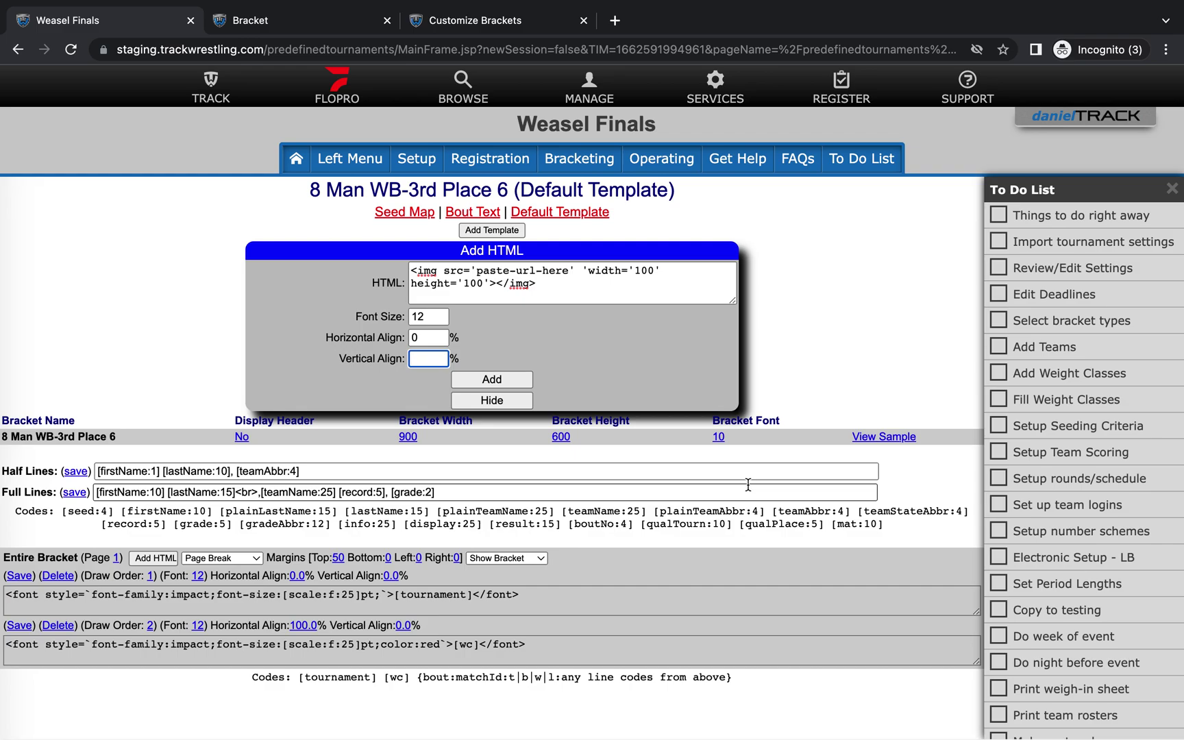
{"action": "type", "text": "50"}
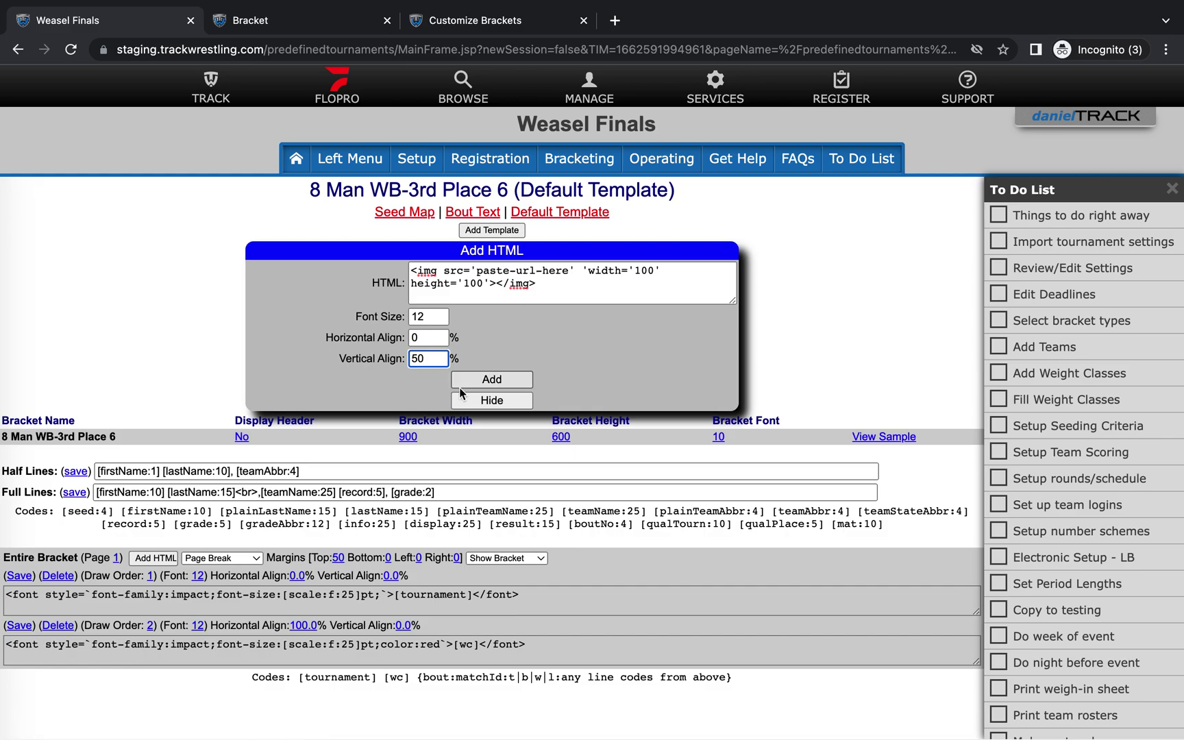
{"action": "left_click", "coordinate": [484, 381]}
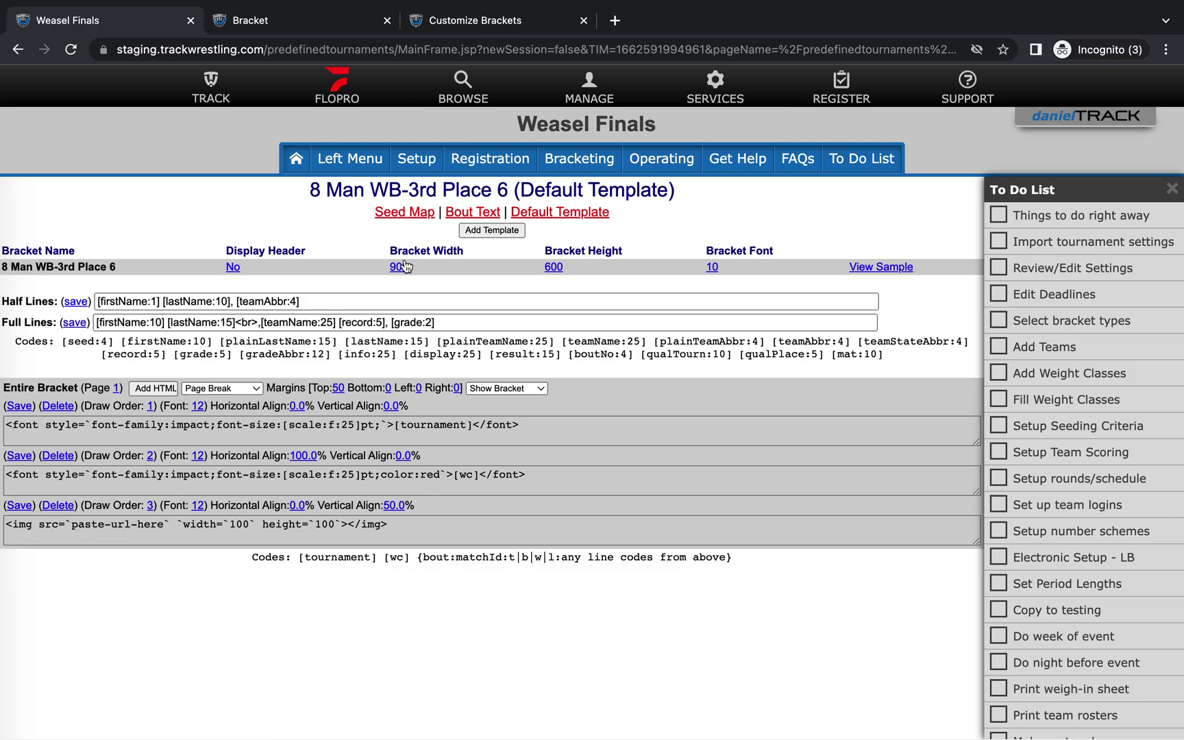
{"action": "left_click", "coordinate": [417, 173]}
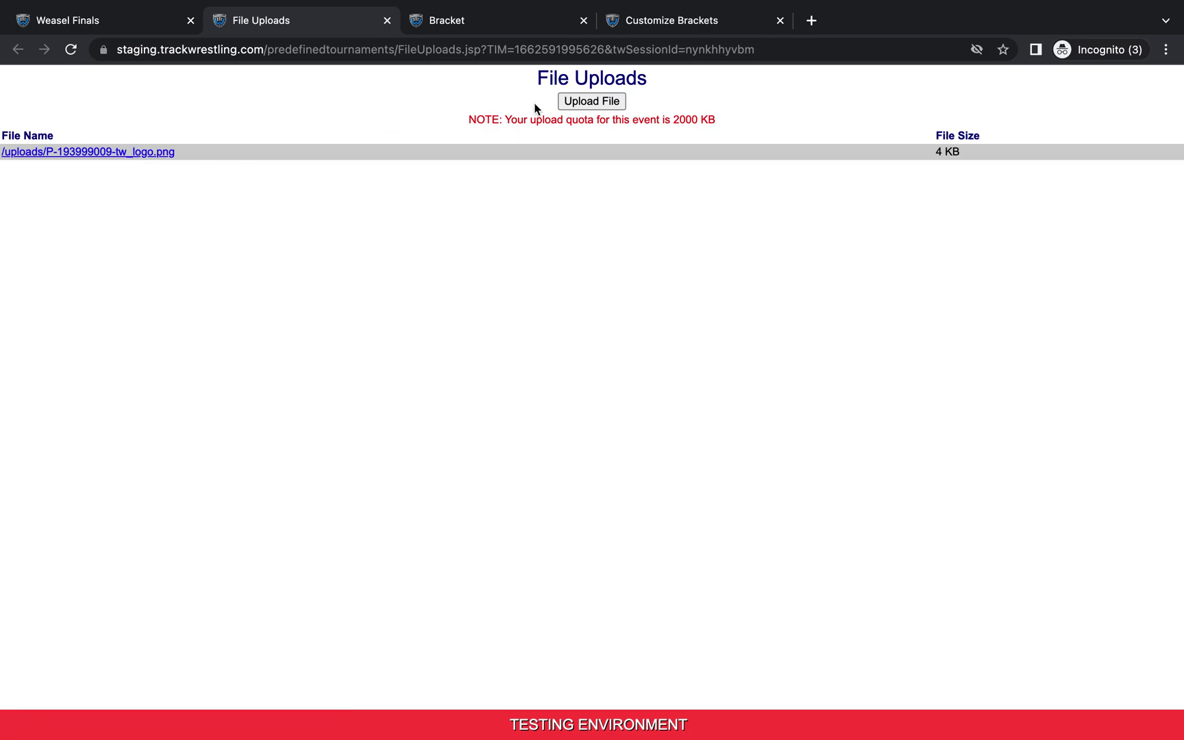
Begin a new file upload, then cancel it and return to the uploads list.
{"action": "left_click", "coordinate": [570, 105]}
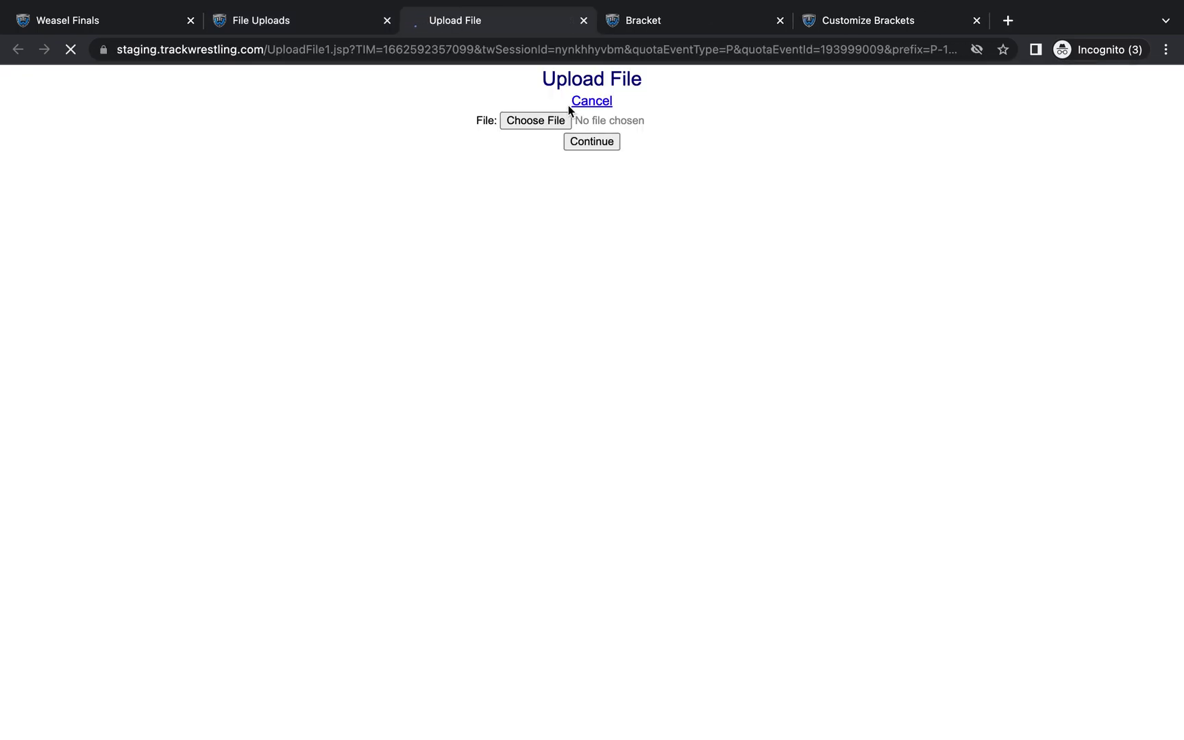
{"action": "left_click", "coordinate": [540, 121]}
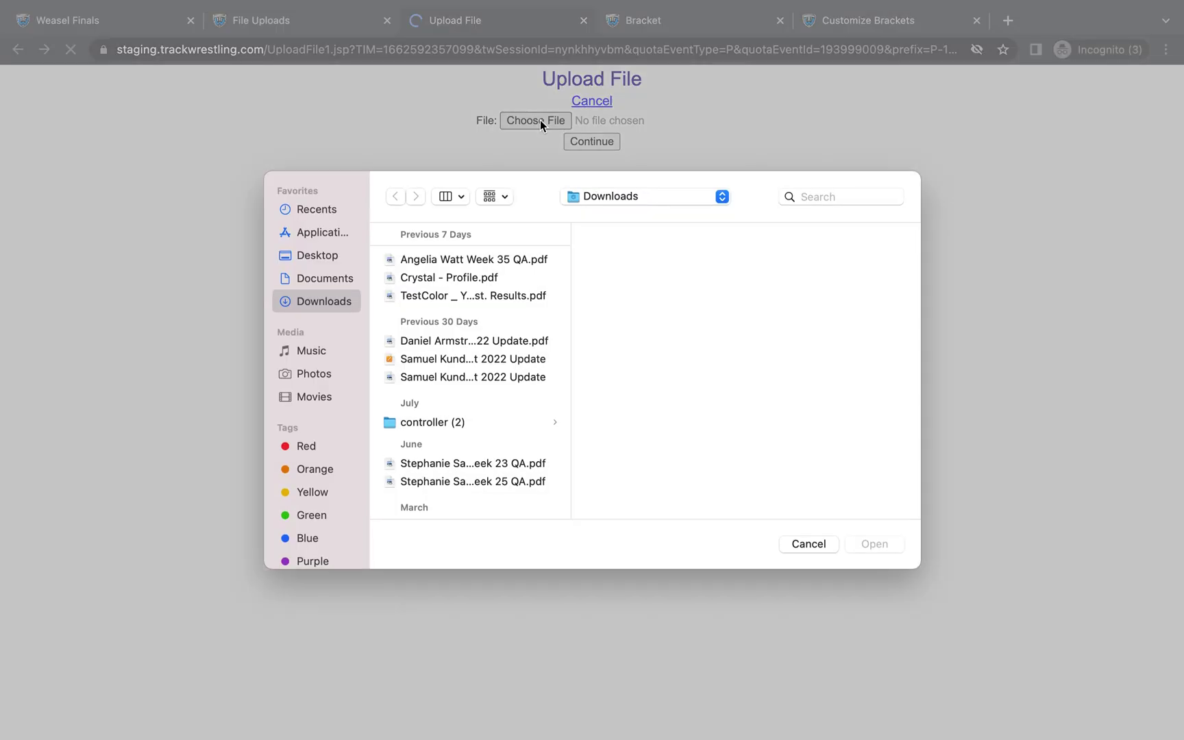
{"action": "left_click", "coordinate": [809, 544]}
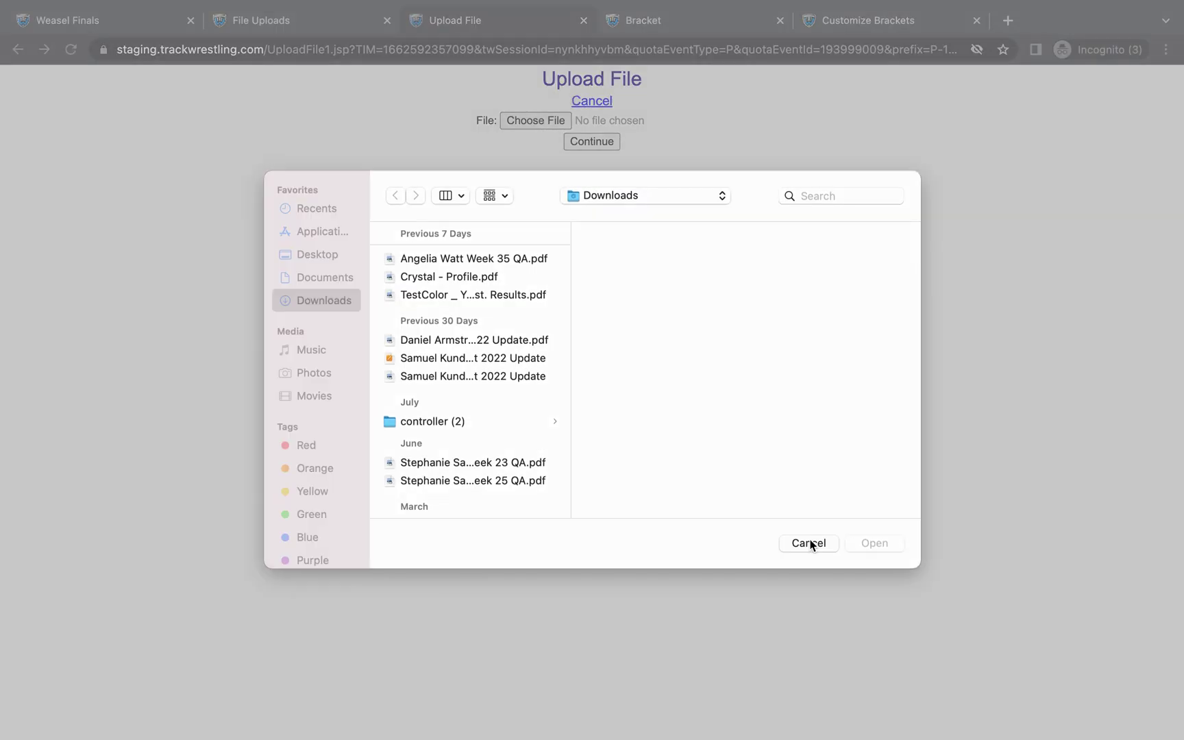
{"action": "left_click", "coordinate": [584, 20]}
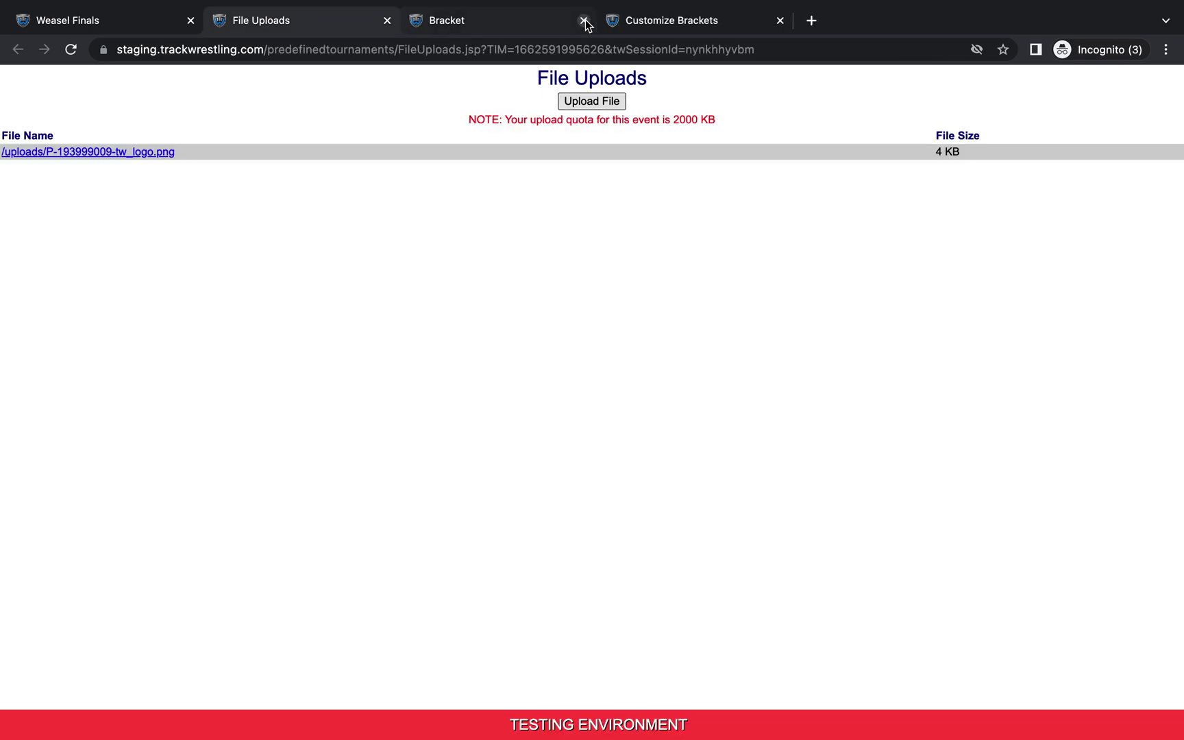
Copy the web address of the uploaded tw_logo.png image.
{"action": "left_click", "coordinate": [130, 154]}
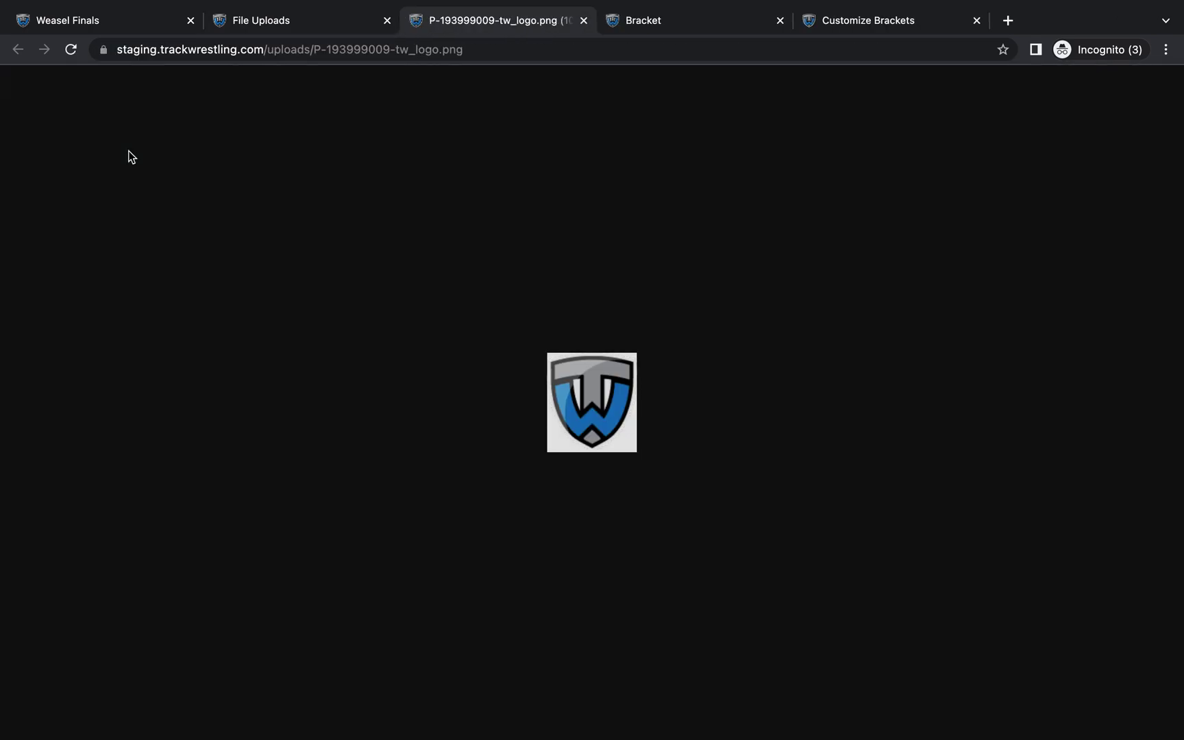
{"action": "left_click", "coordinate": [272, 45]}
{"action": "right_click", "coordinate": [273, 45]}
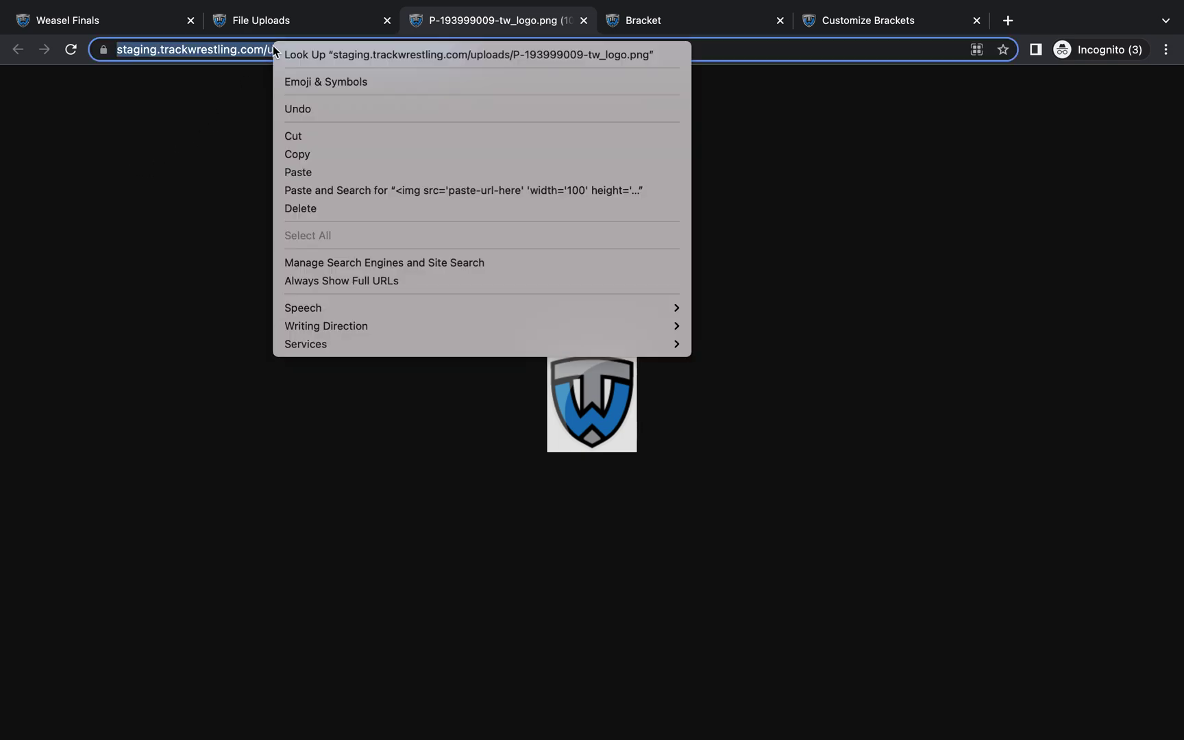
{"action": "left_click", "coordinate": [302, 154]}
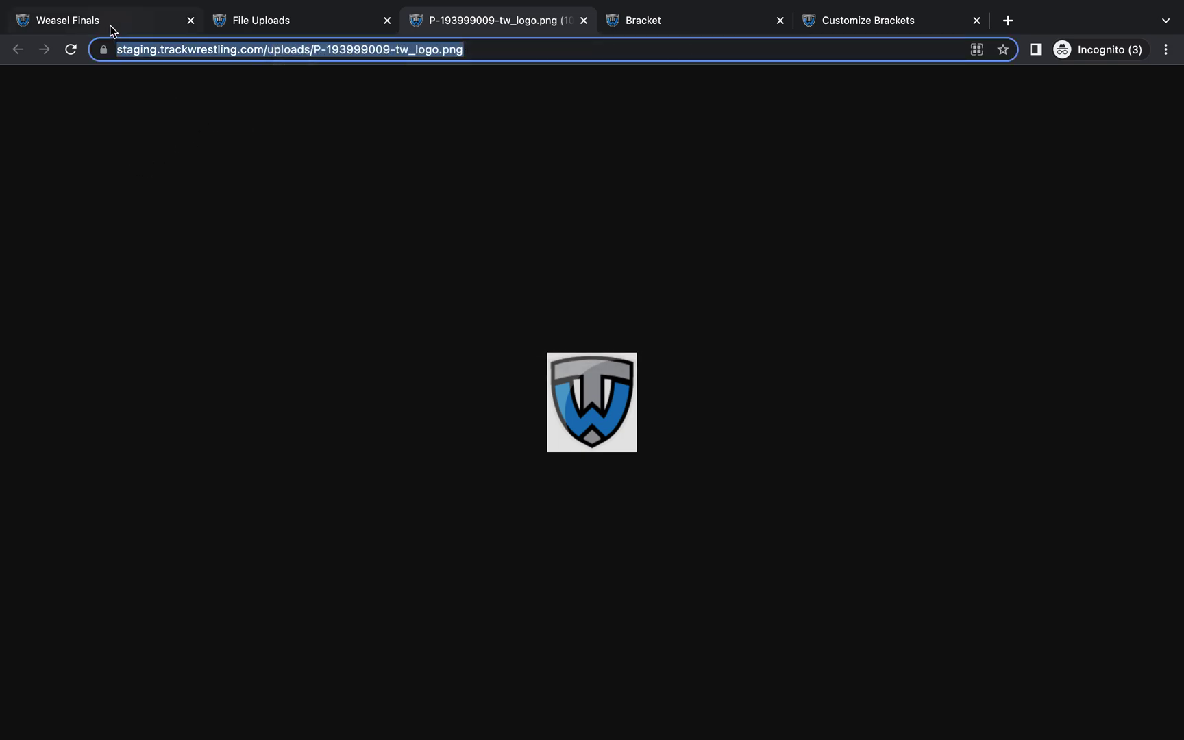
Replace paste-url-here in the img code with the logo address, save, and close Setup.
{"action": "left_click", "coordinate": [111, 30]}
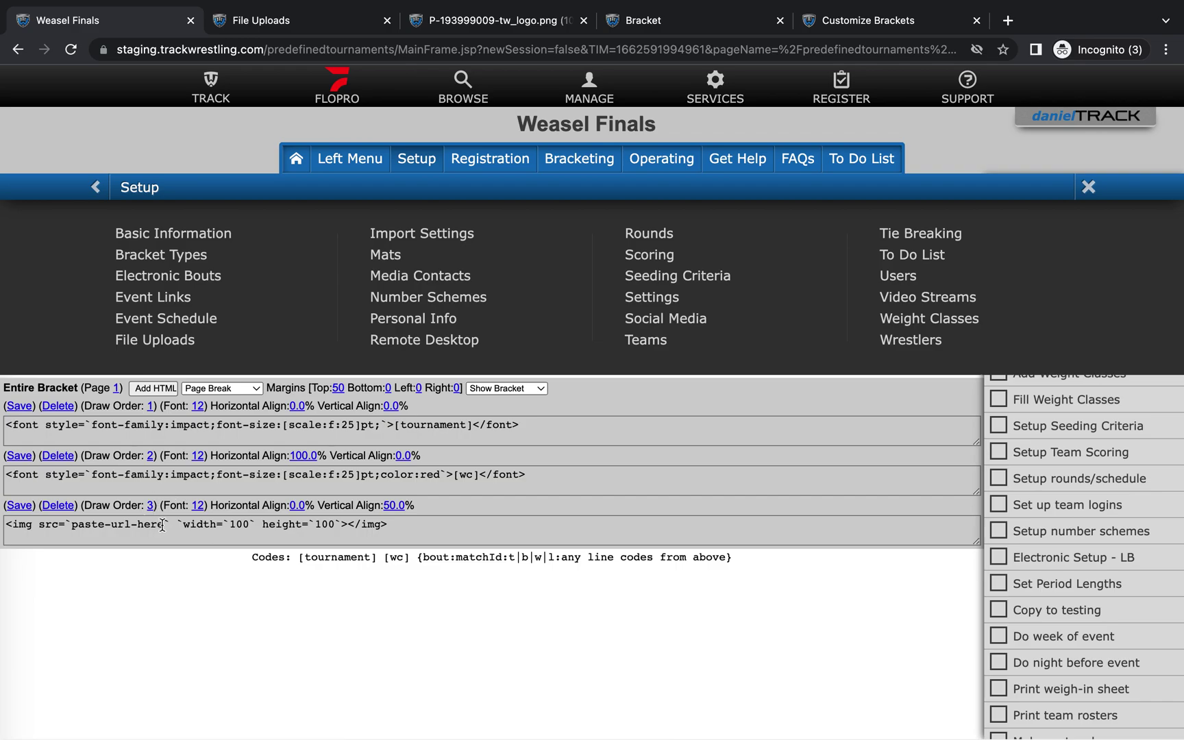
{"action": "left_click_drag", "start_coordinate": [164, 525], "coordinate": [71, 524]}
{"action": "key", "text": "BackSpace"}
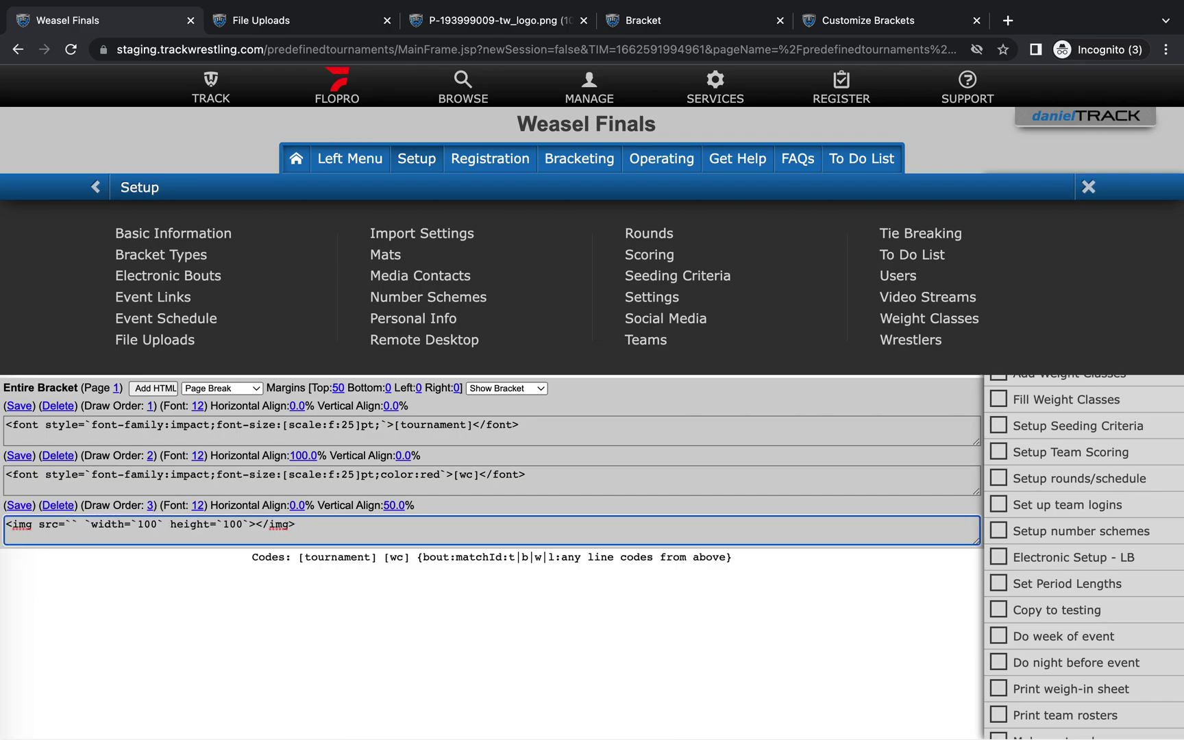
{"action": "key", "text": "super+v"}
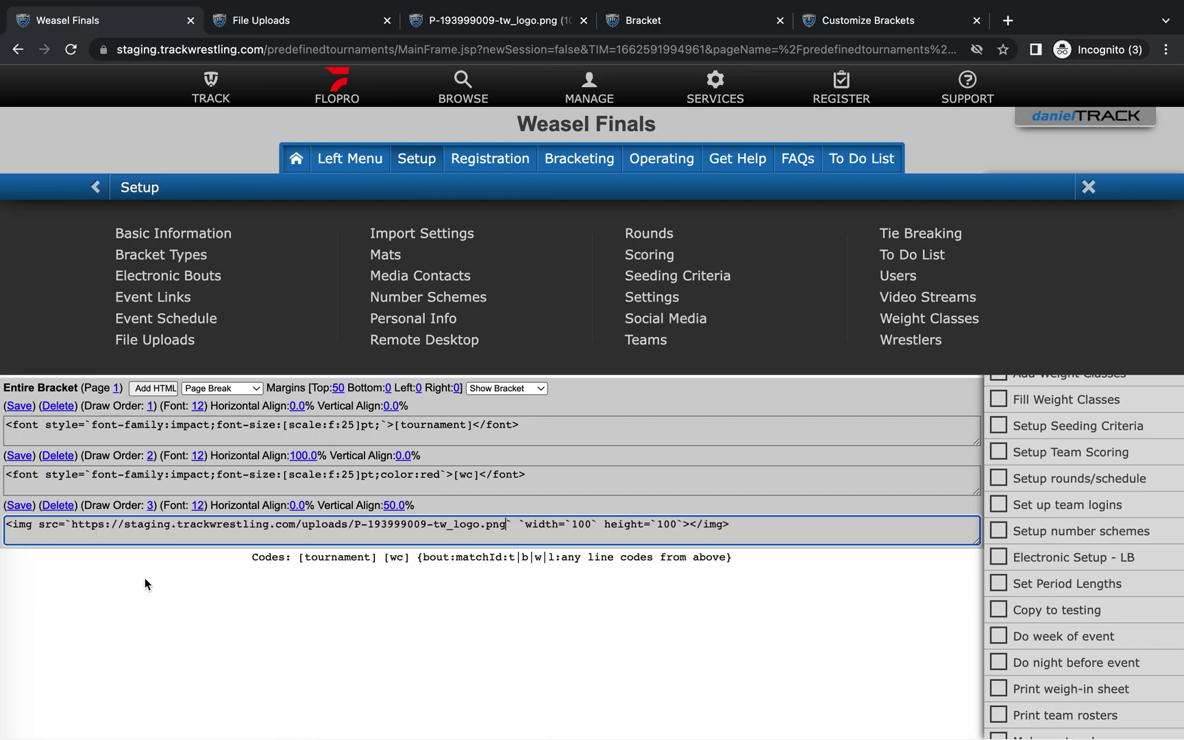
{"action": "left_click", "coordinate": [20, 506]}
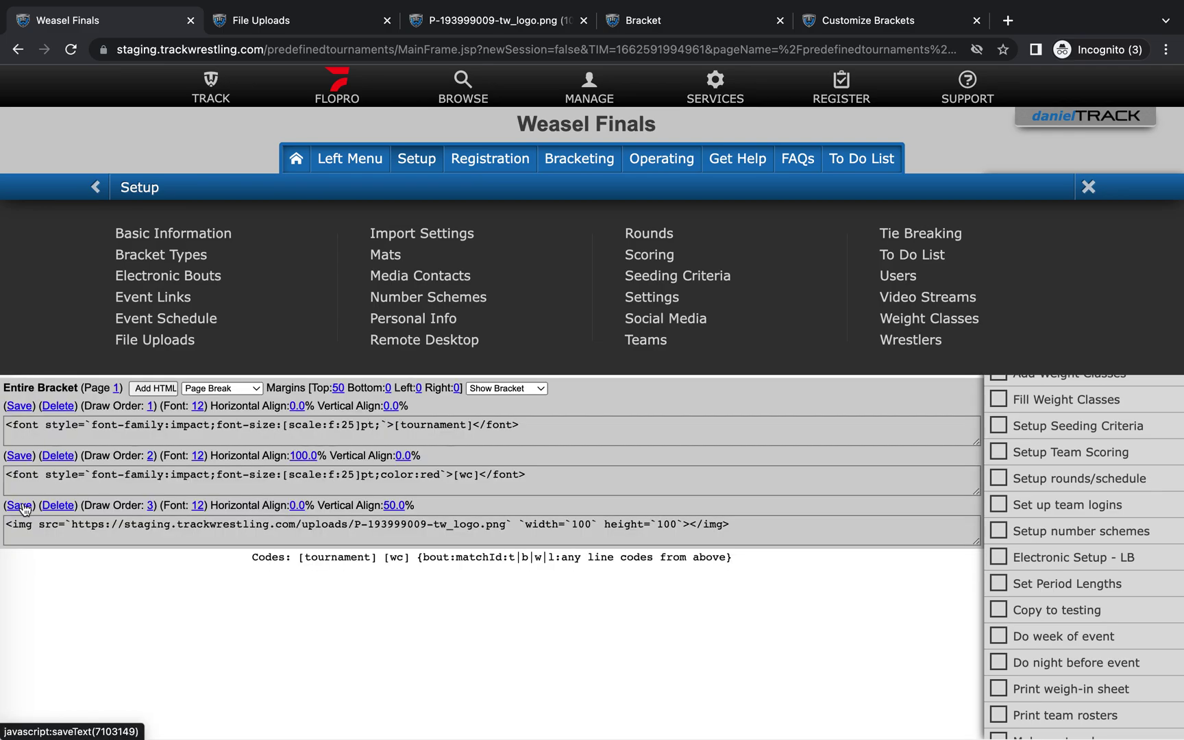
{"action": "left_click", "coordinate": [98, 186]}
{"action": "left_click", "coordinate": [882, 267]}
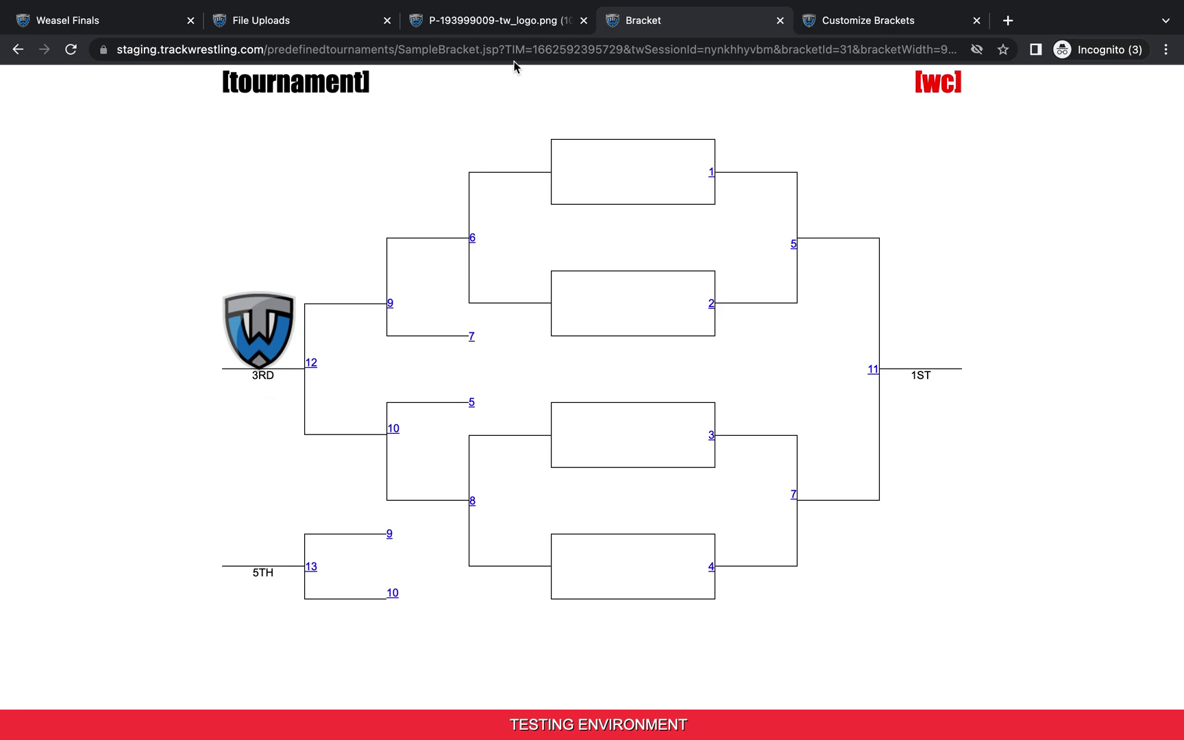
{"action": "left_click", "coordinate": [140, 25]}
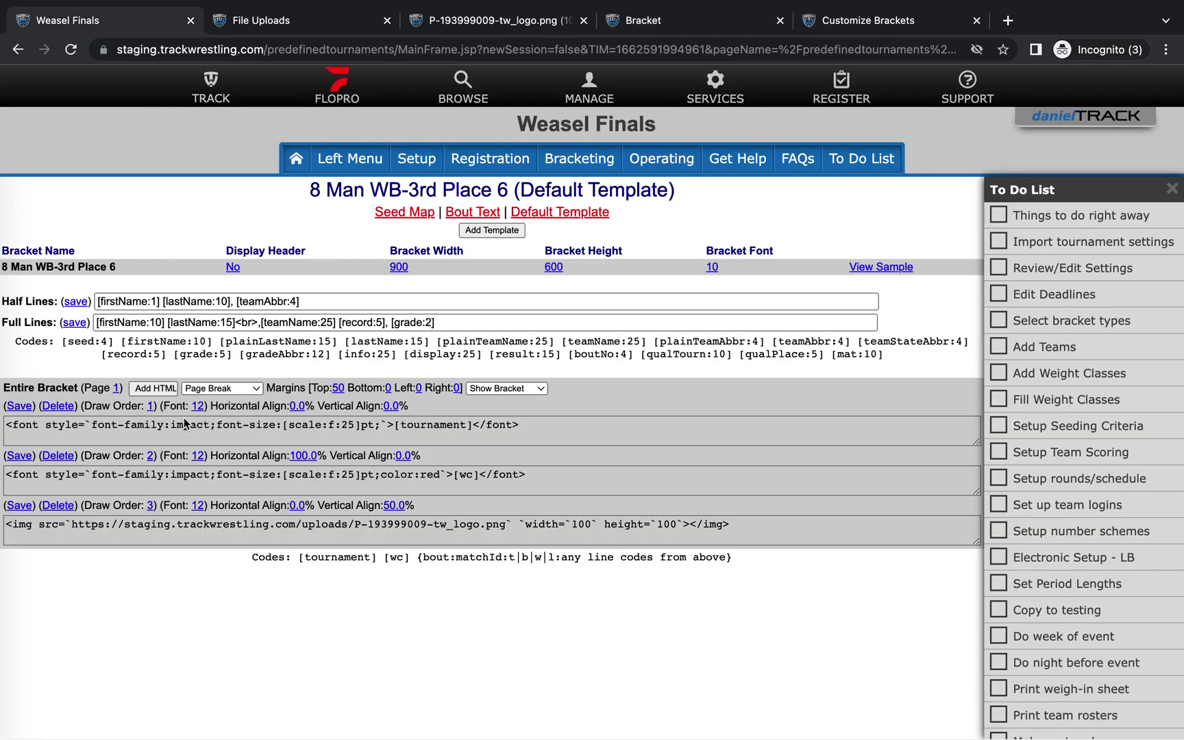
Set the logo block's vertical align to 10 and recheck the sample bracket at width 900.
{"action": "left_click", "coordinate": [393, 506]}
{"action": "type", "text": "10"}
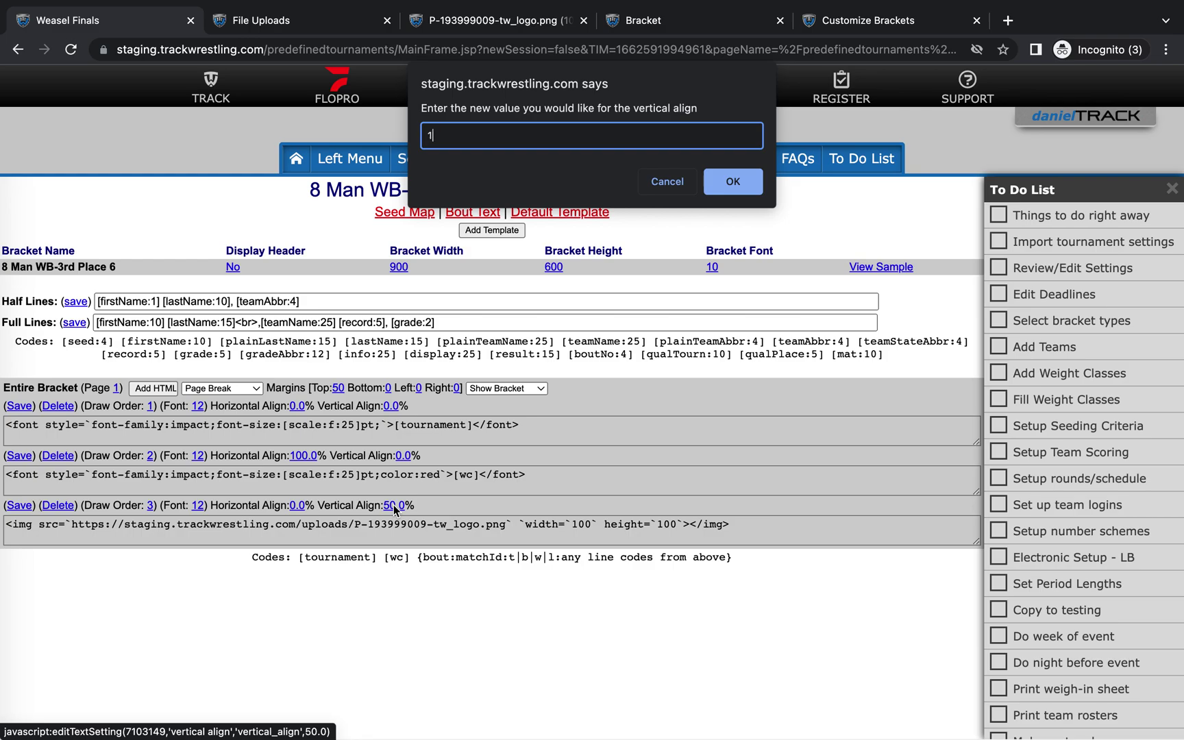
{"action": "left_click", "coordinate": [727, 182]}
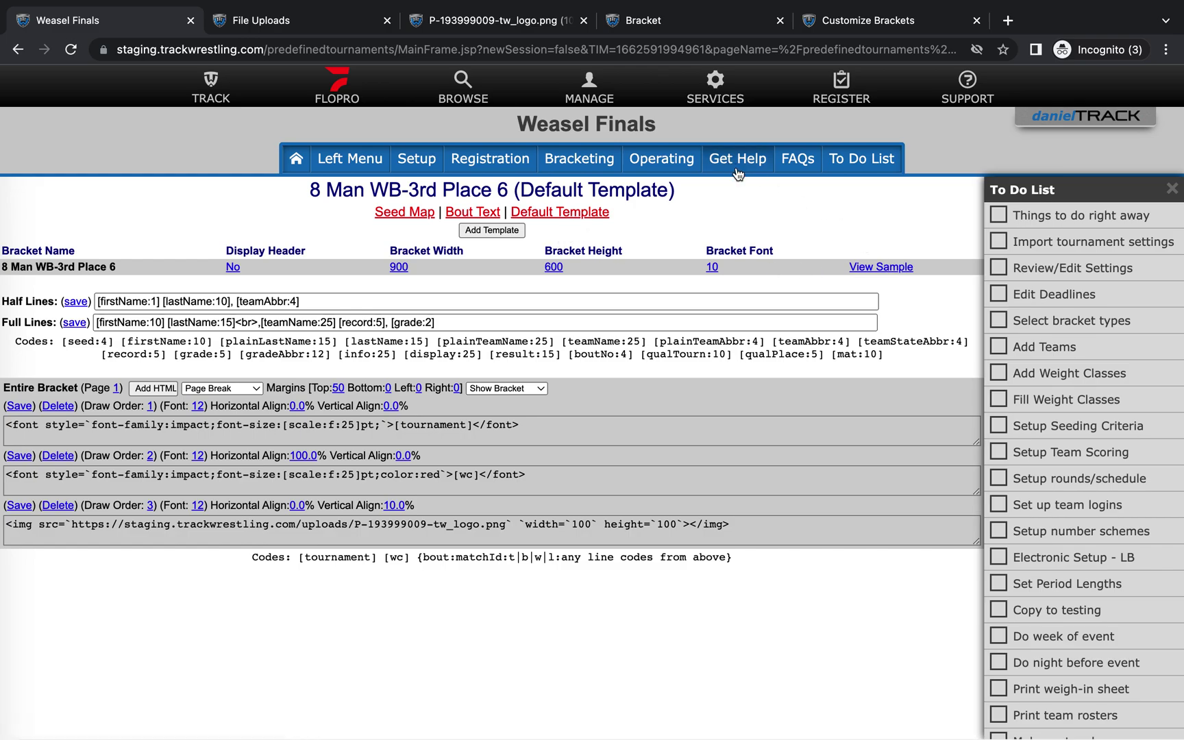
{"action": "left_click", "coordinate": [882, 267]}
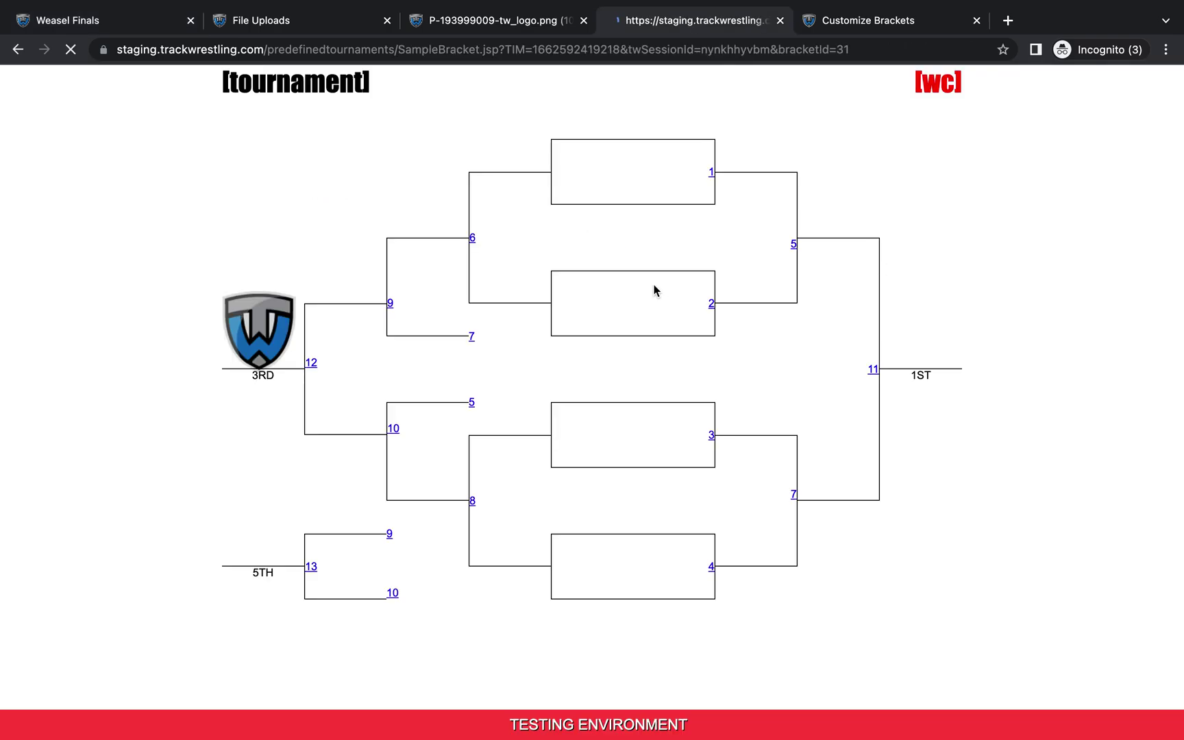
{"action": "left_click", "coordinate": [593, 183]}
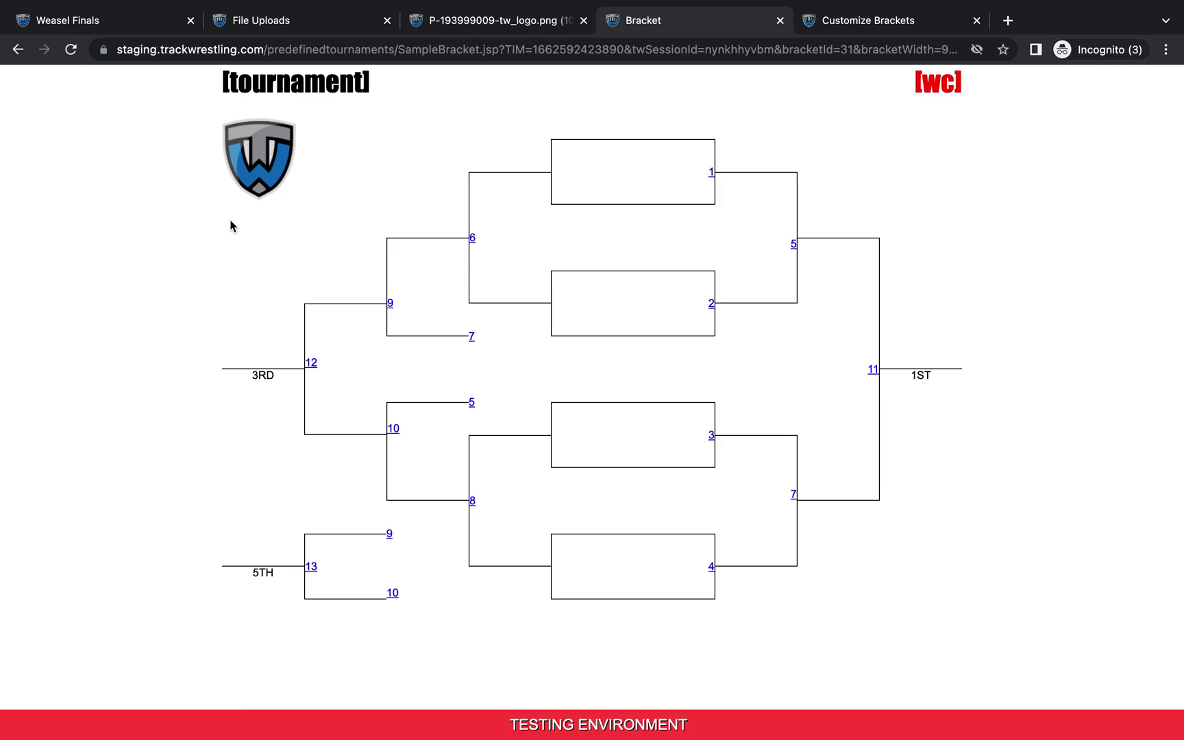
{"action": "left_click", "coordinate": [104, 23]}
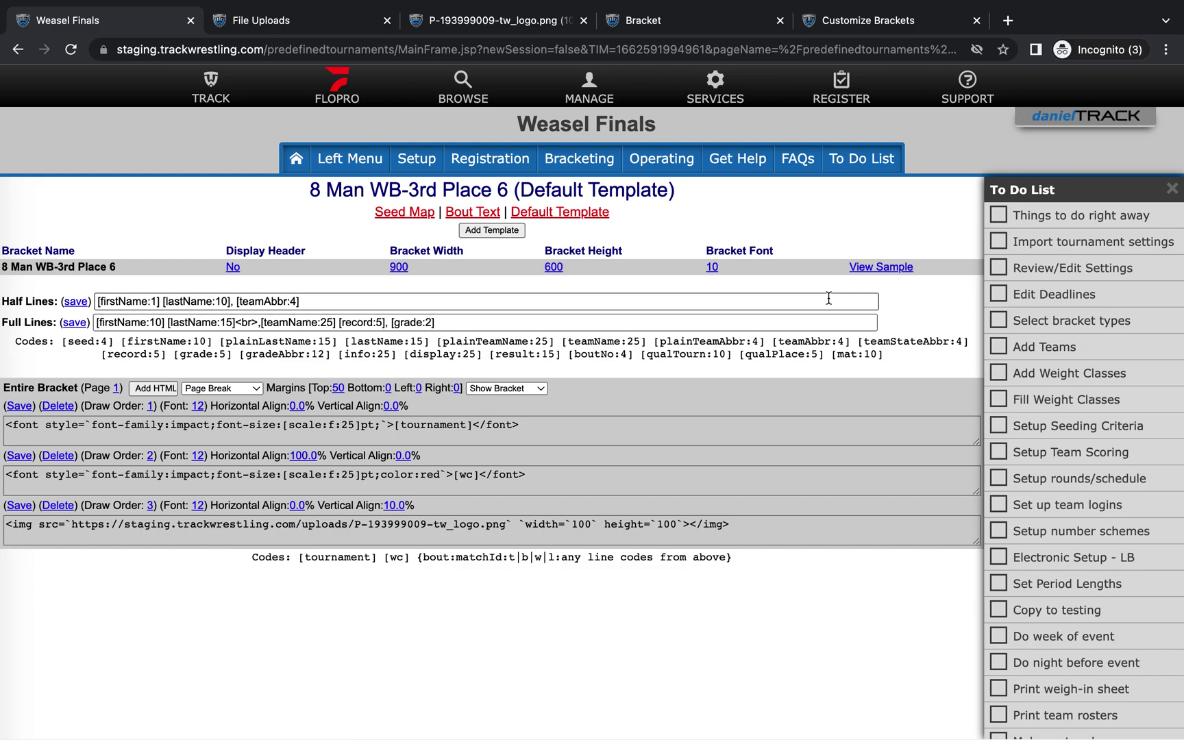
Open the Trackwrestling support help center and search it for 'customize brackets'.
{"action": "left_click", "coordinate": [966, 89]}
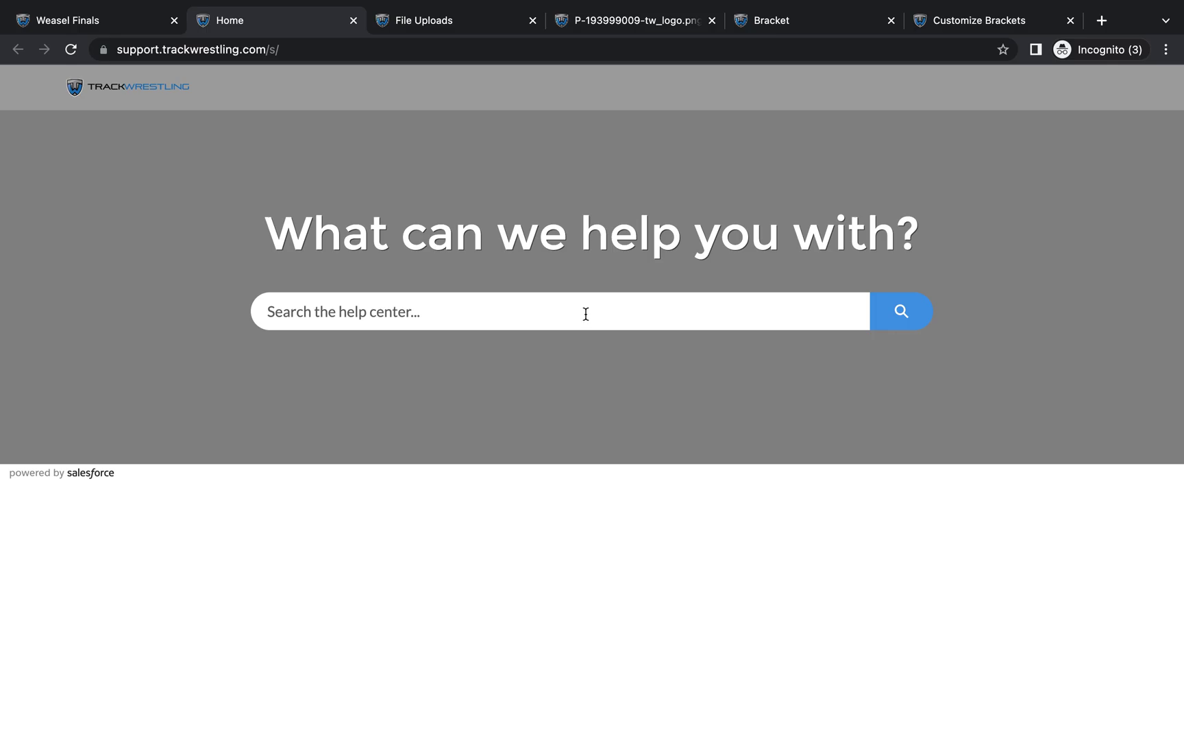
{"action": "left_click", "coordinate": [586, 314]}
{"action": "type", "text": "customize "}
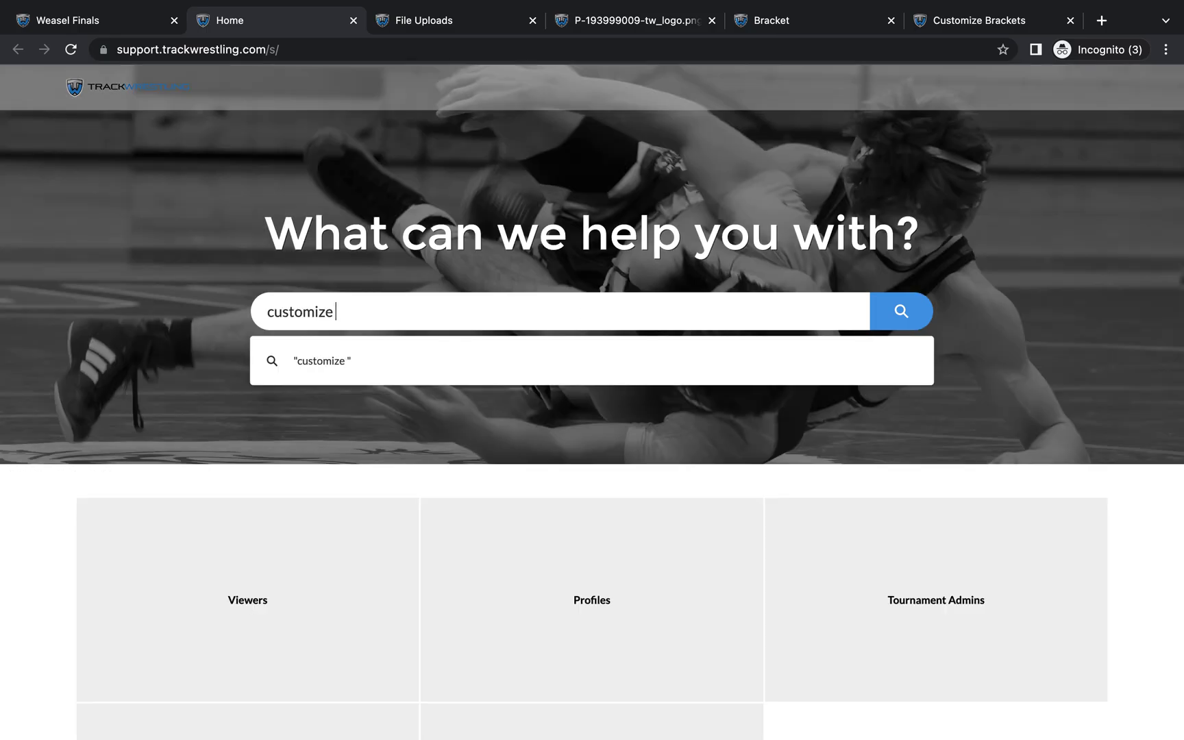
{"action": "type", "text": "brackets"}
{"action": "key", "text": "Return"}
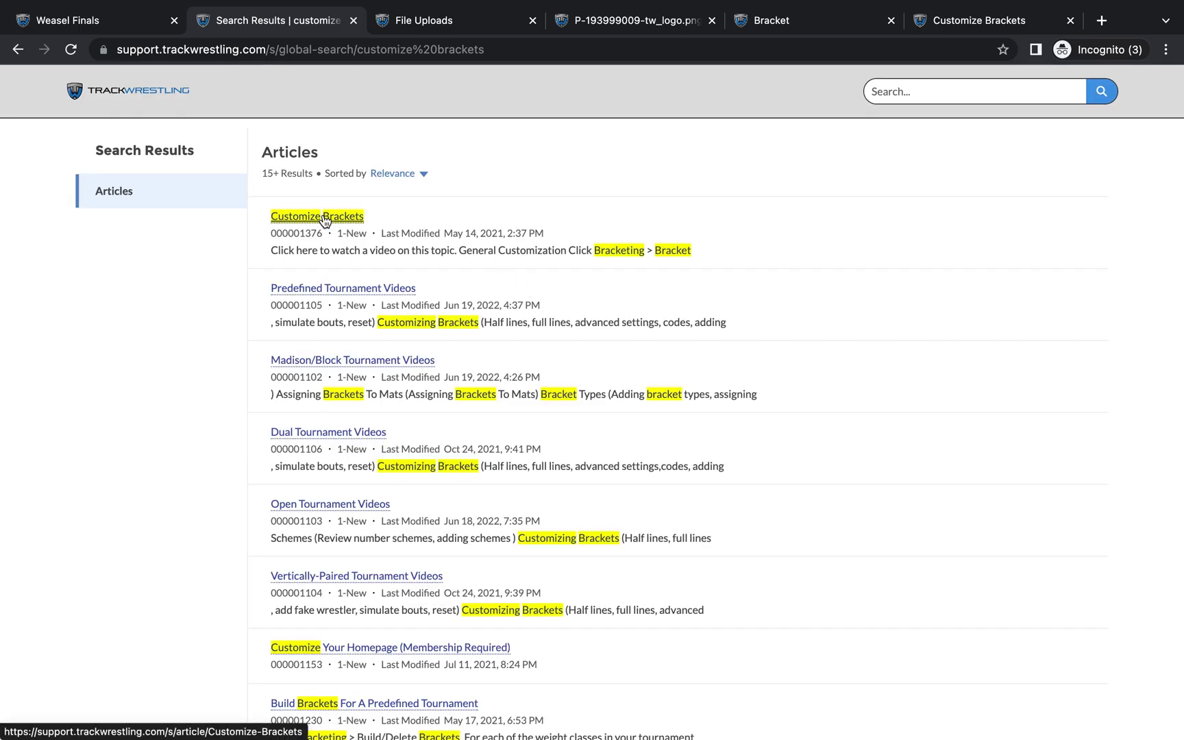
Return to the help-center home page and look over its topic sections like Tournament Admins.
{"action": "left_click", "coordinate": [148, 97]}
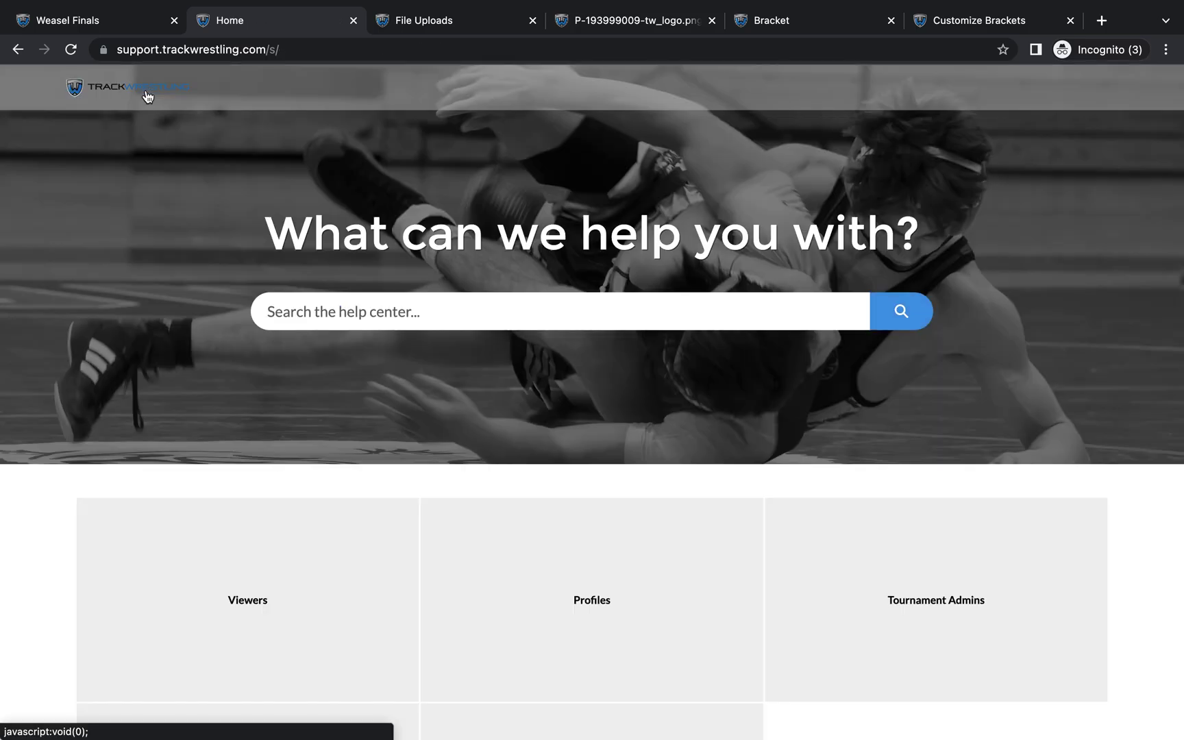
{"action": "scroll", "coordinate": [222, 296], "scroll_direction": "down", "scroll_amount": 4}
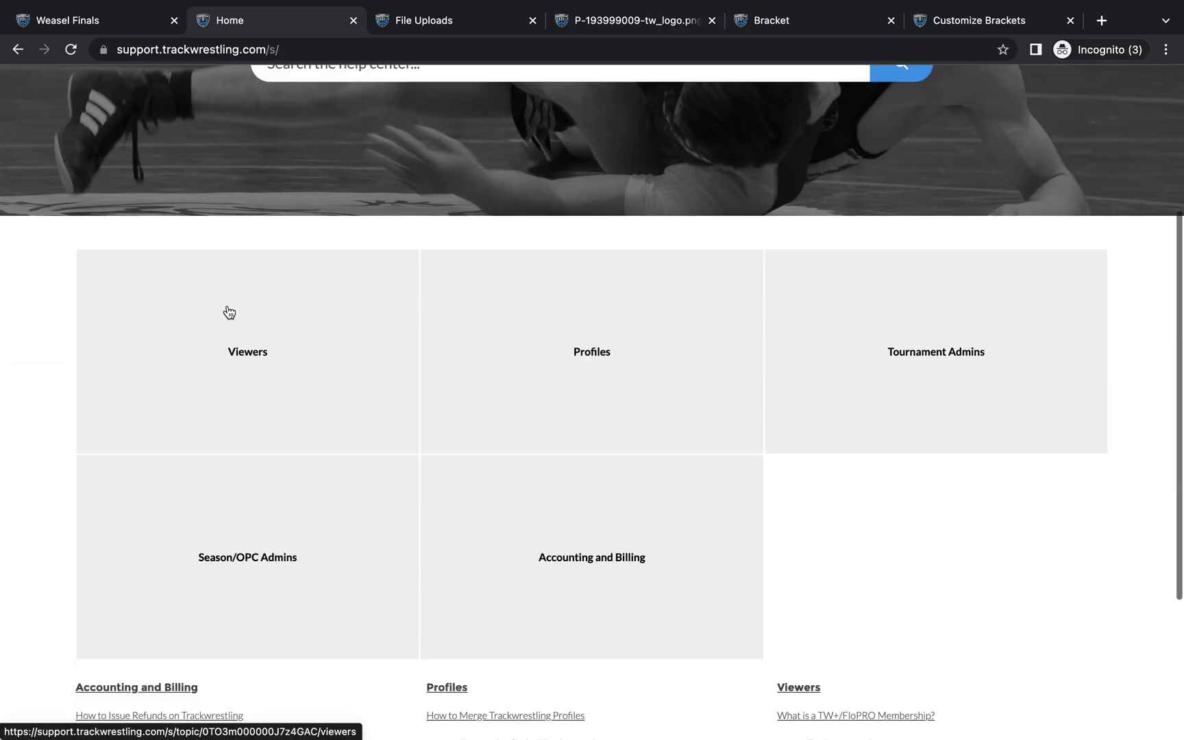
{"action": "scroll", "coordinate": [229, 312], "scroll_direction": "down", "scroll_amount": 4}
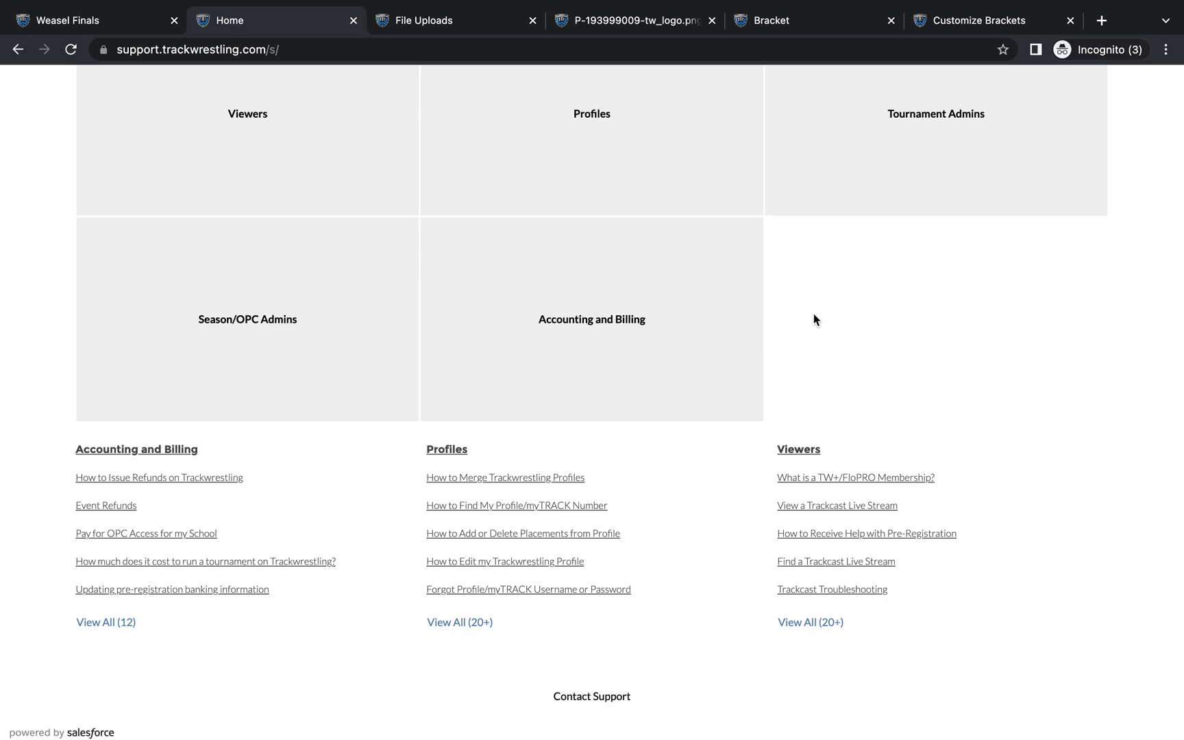
{"action": "scroll", "coordinate": [814, 318], "scroll_direction": "up", "scroll_amount": 10}
{"action": "mouse_move", "coordinate": [925, 7]}
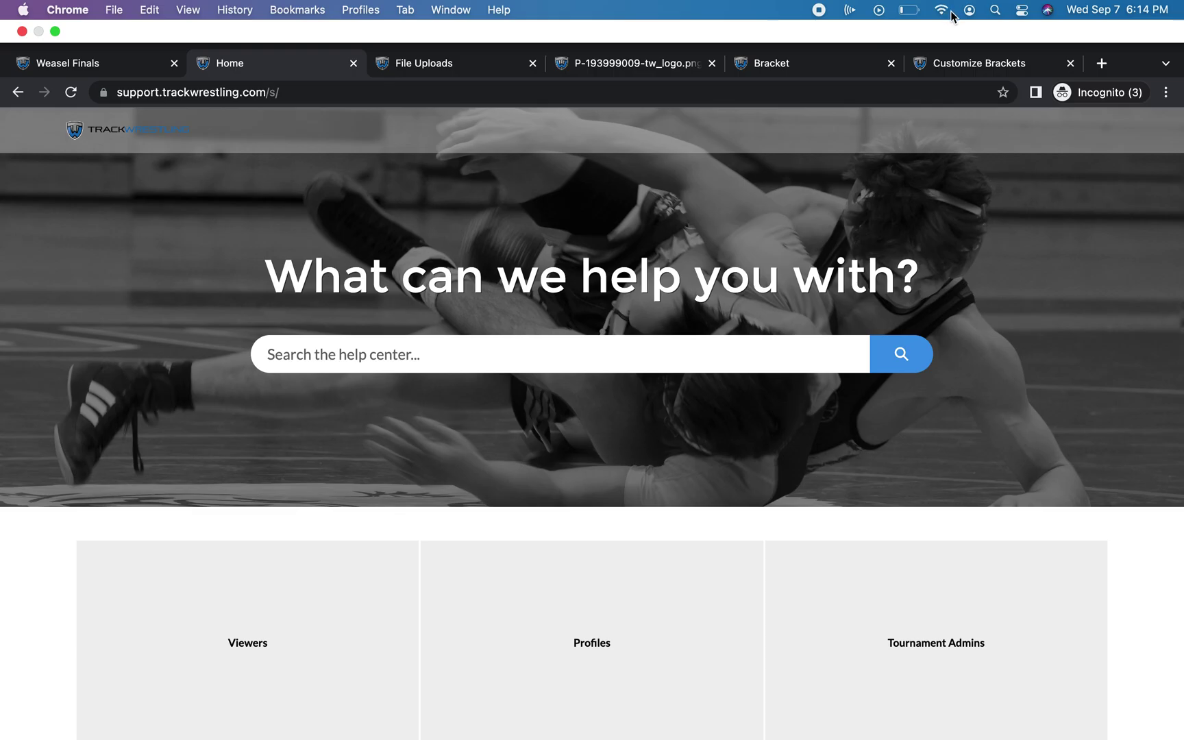